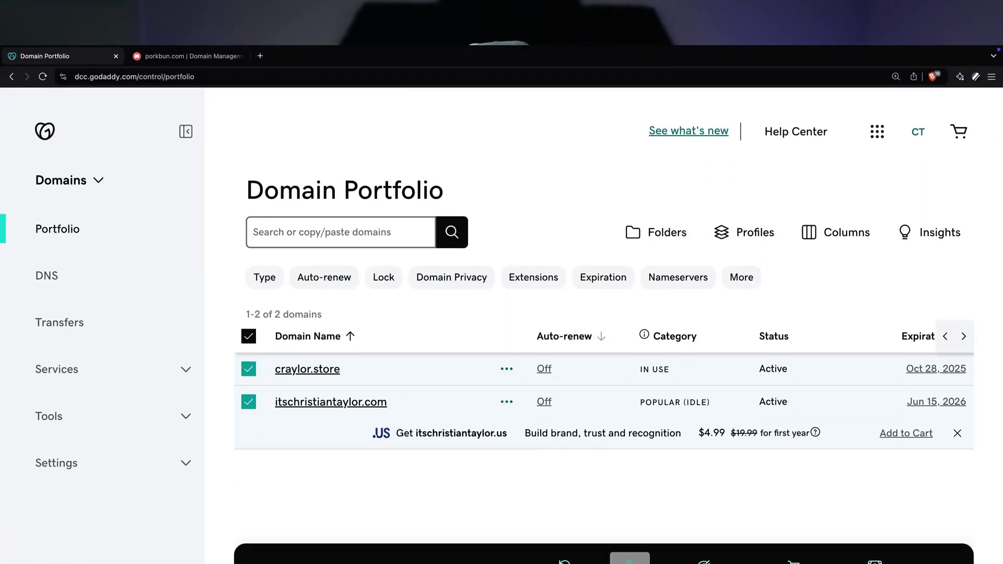
- Unlock the two selected domains in the domain portfolio
left_click(627, 552)
left_click(641, 491)
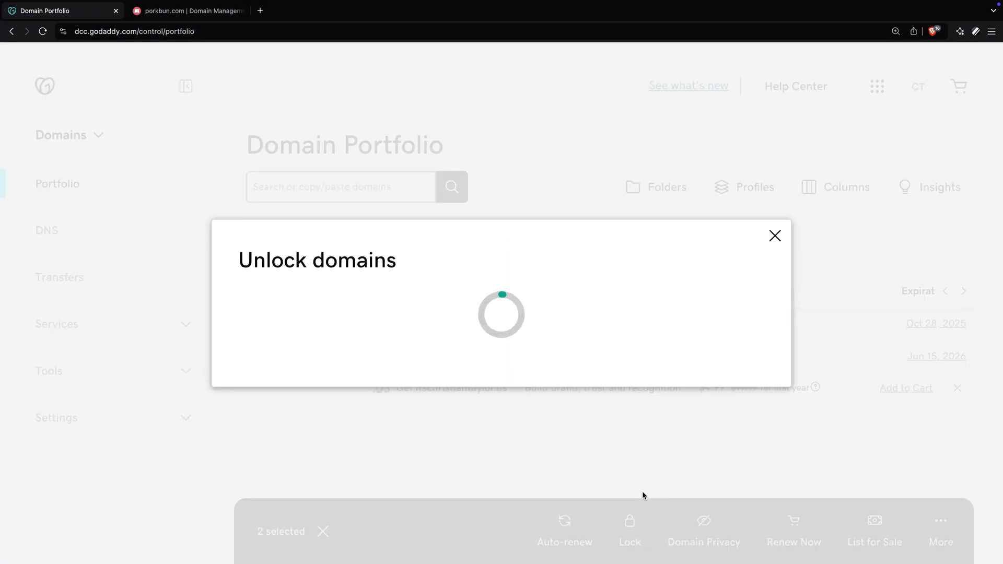
left_click(132, 364)
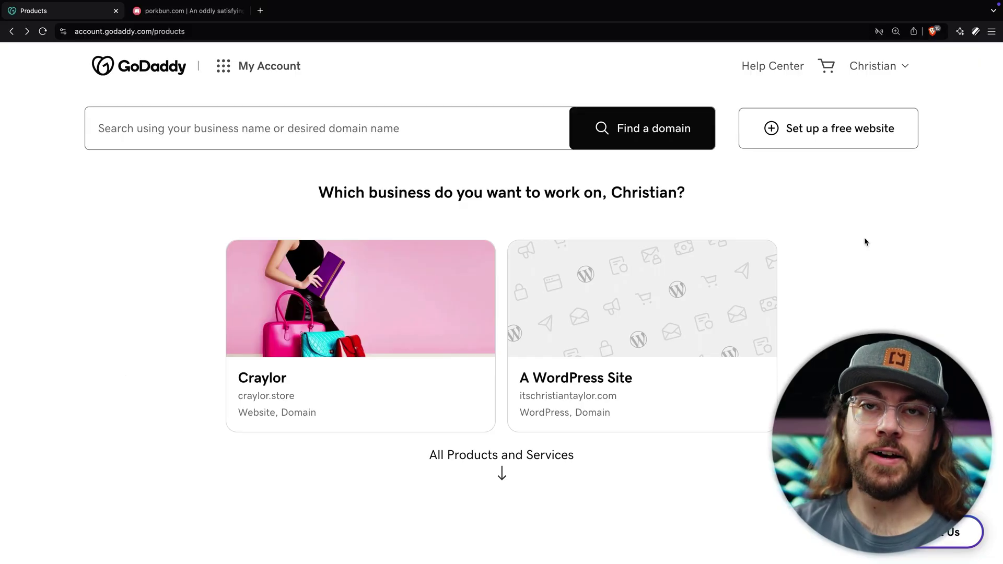
- Open the DNS management of the .com domain and check its nameserver setting
scroll(866, 241, "down", 6)
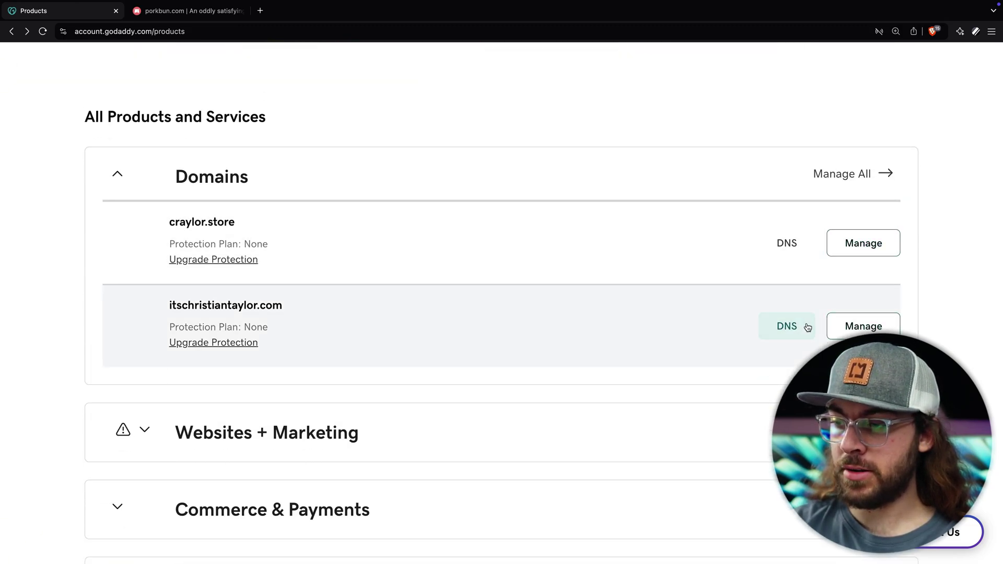
left_click(638, 281)
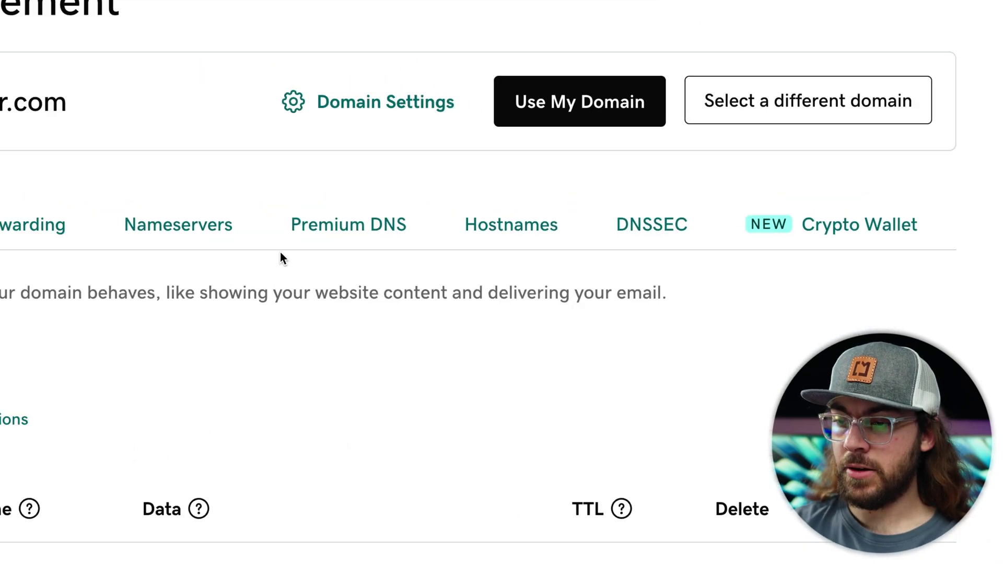
left_click(518, 286)
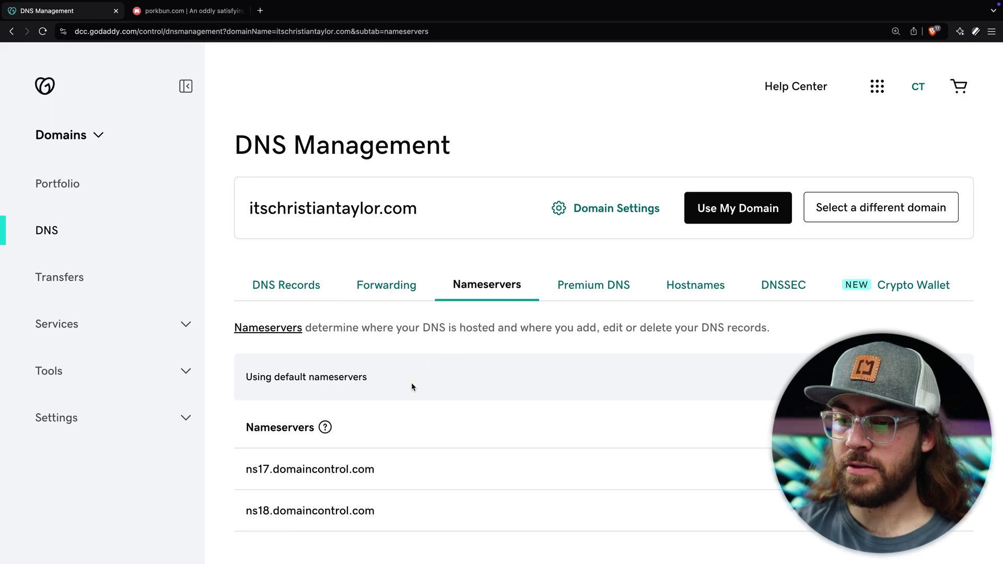
left_click_drag(411, 382, 221, 371)
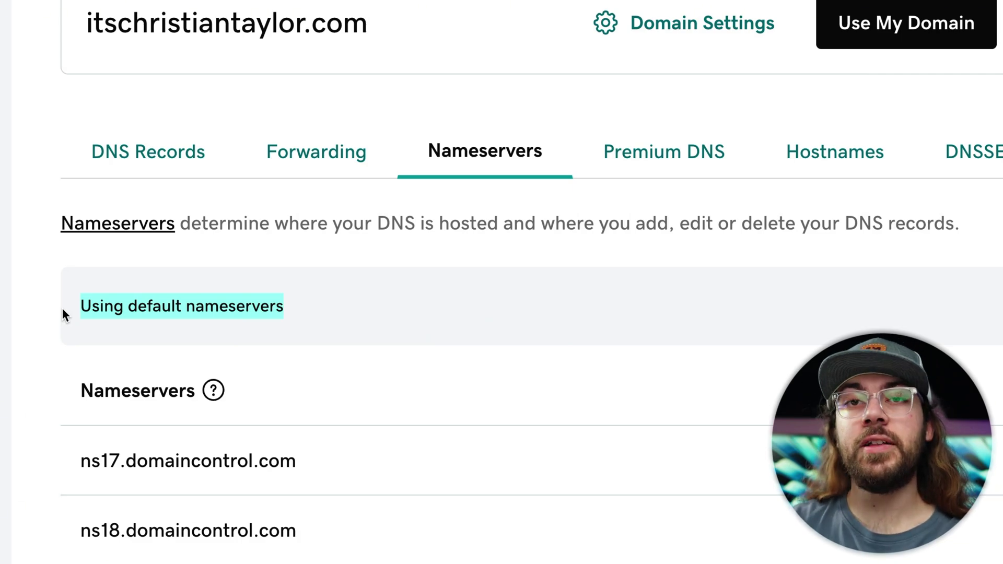
left_click(47, 33)
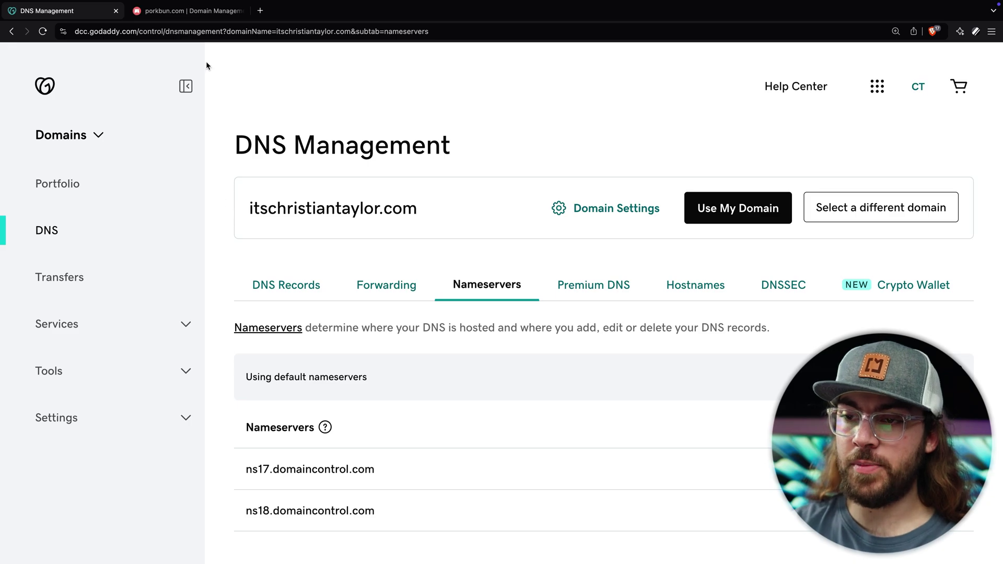
- Switch to Porkbun, submit the GoDaddy .com domain as an external domain, and dismiss the nameserver notice
left_click(193, 11)
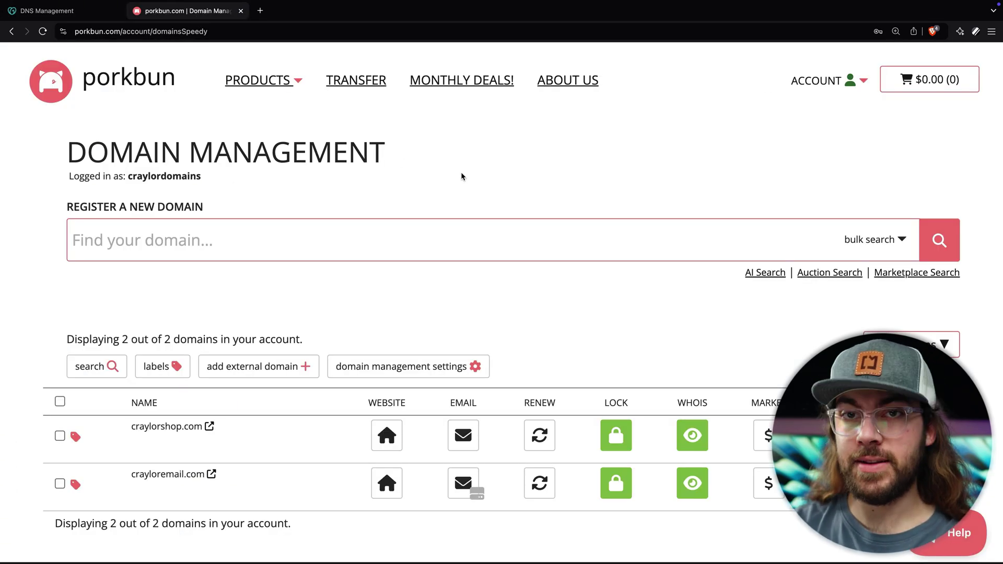
left_click(252, 366)
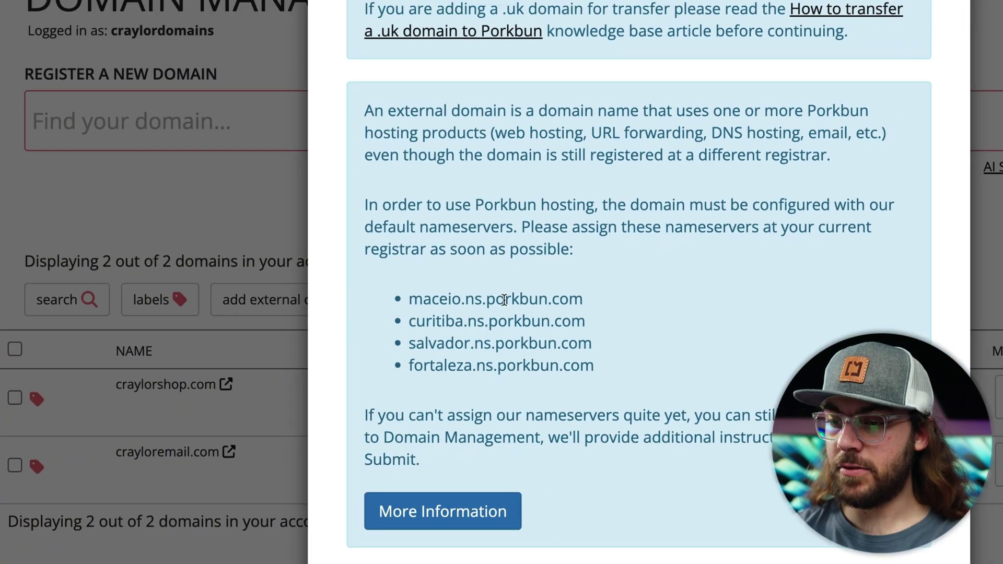
scroll(504, 300, "down", 4)
left_click(495, 372)
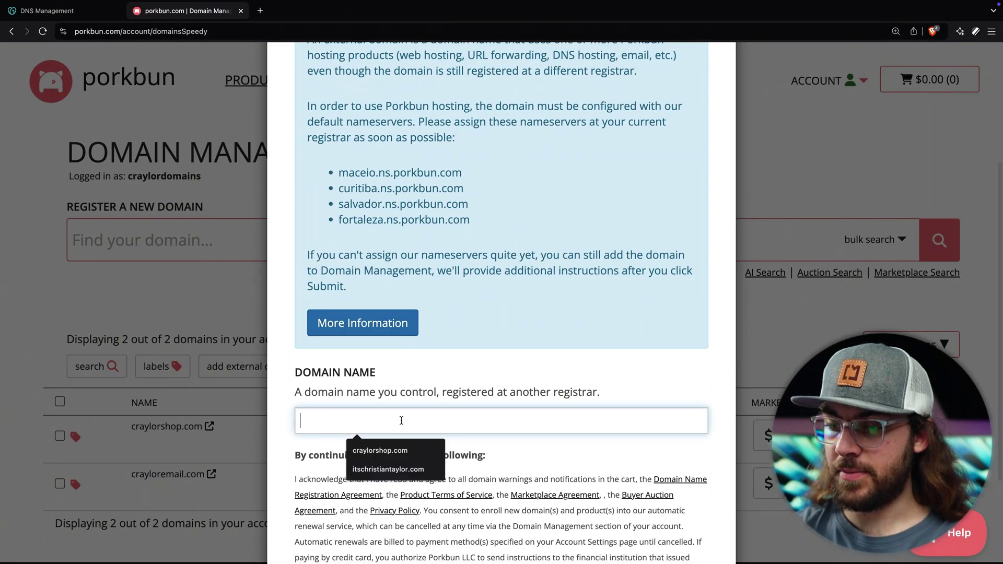
type("i")
left_click(405, 443)
scroll(405, 443, "down", 3)
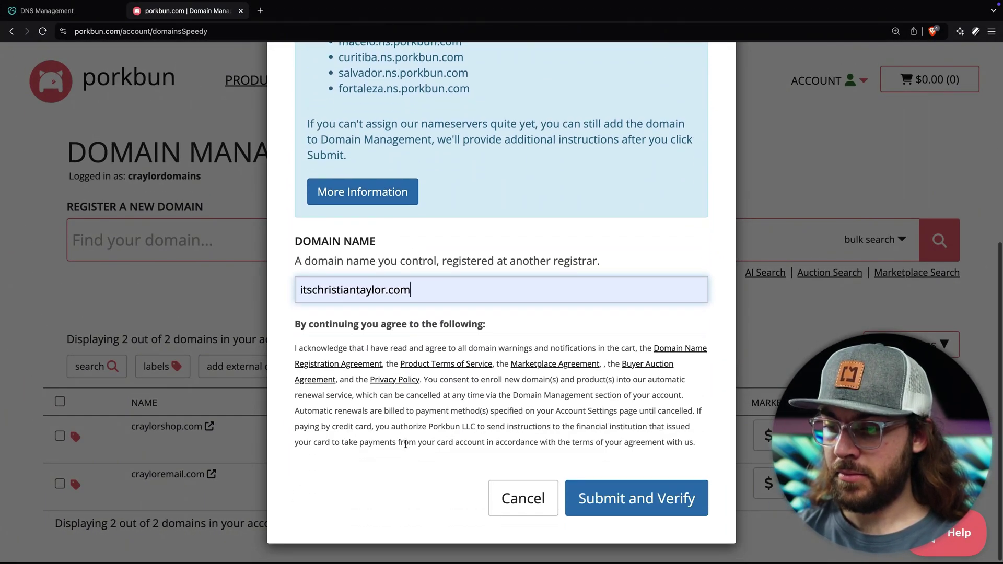
left_click(611, 500)
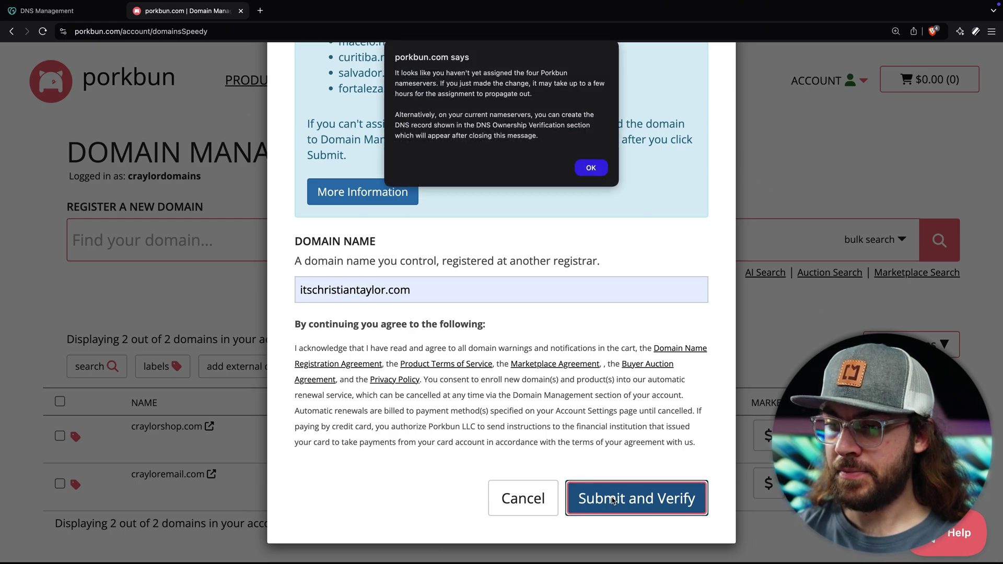
left_click(591, 168)
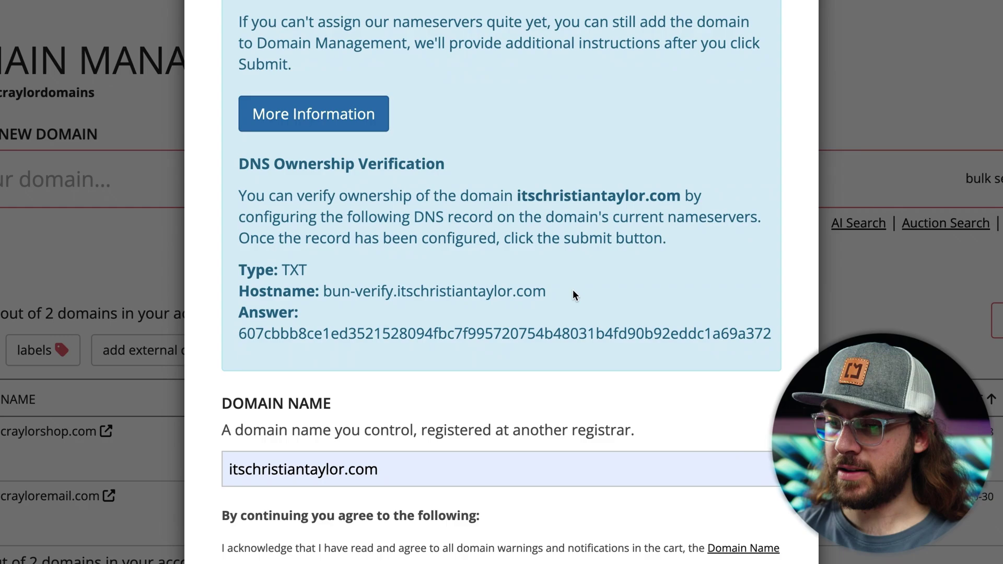
- Start a new TXT record in the domain's GoDaddy DNS, named with the bun-verify hostname copied from Porkbun
left_click_drag(568, 296, 367, 277)
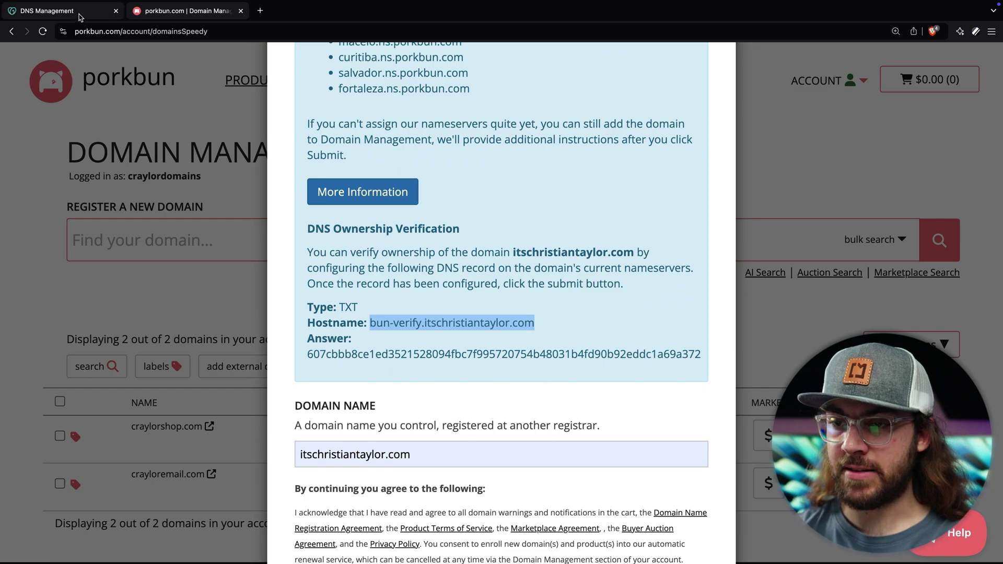
left_click(80, 16)
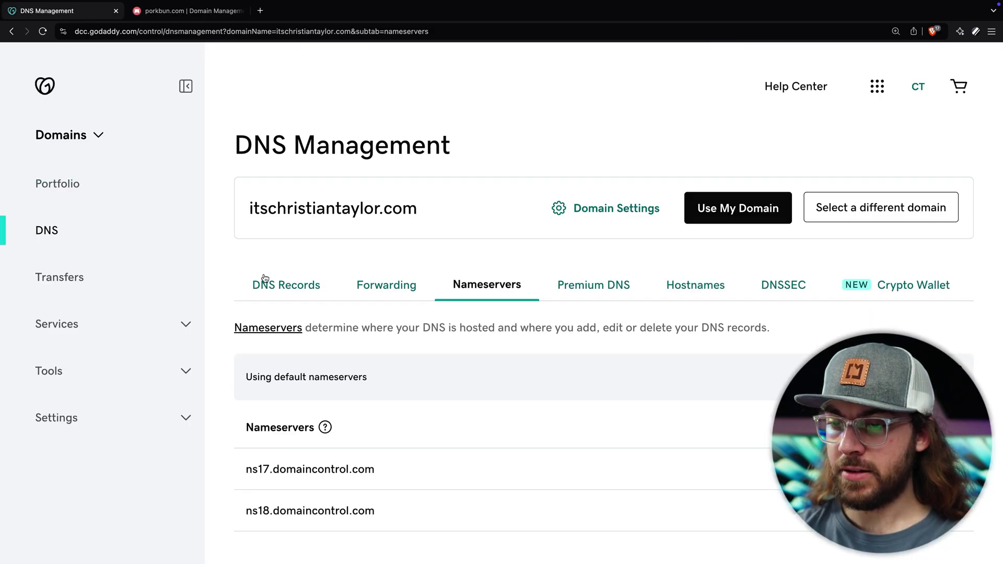
left_click(286, 285)
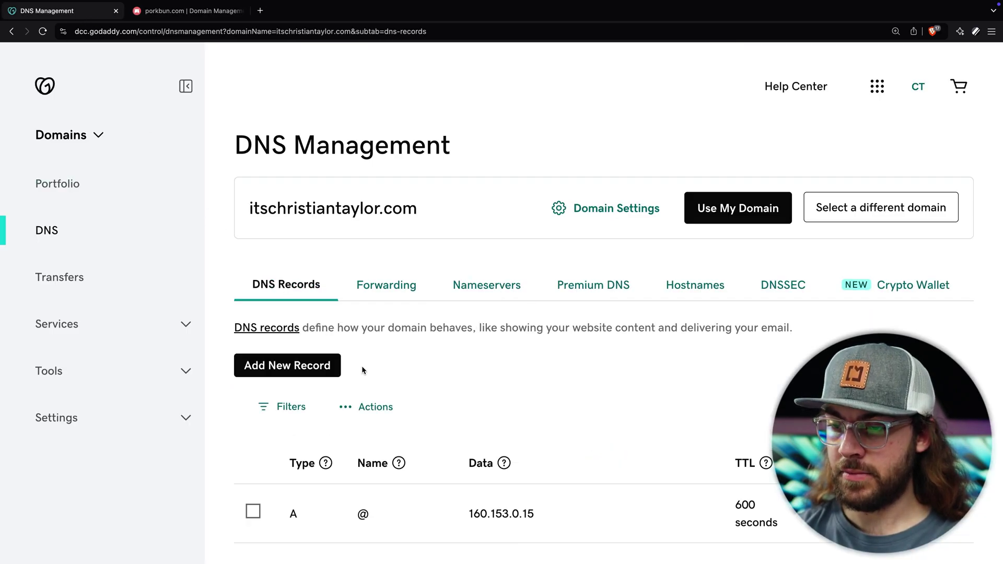
scroll(309, 333, "down", 1)
left_click(310, 333)
scroll(318, 389, "down", 2)
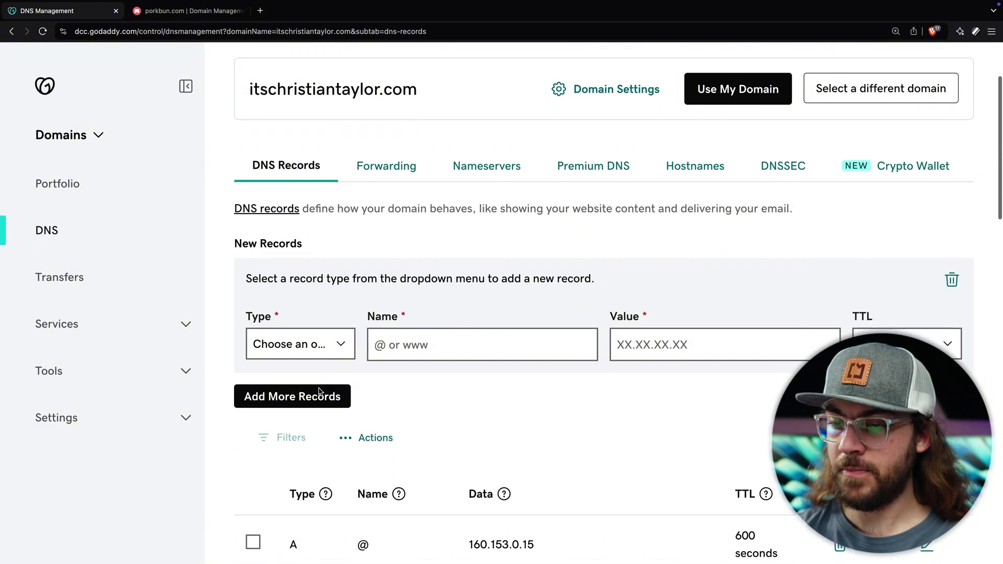
left_click(300, 344)
left_click(329, 430)
left_click(418, 346)
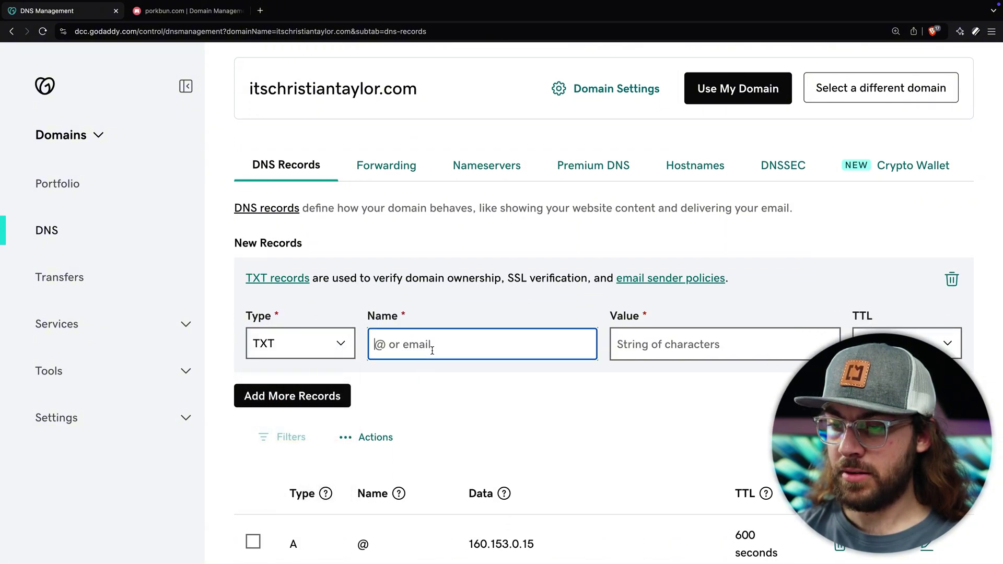
type("bun-verify.itschristiantaylor.com")
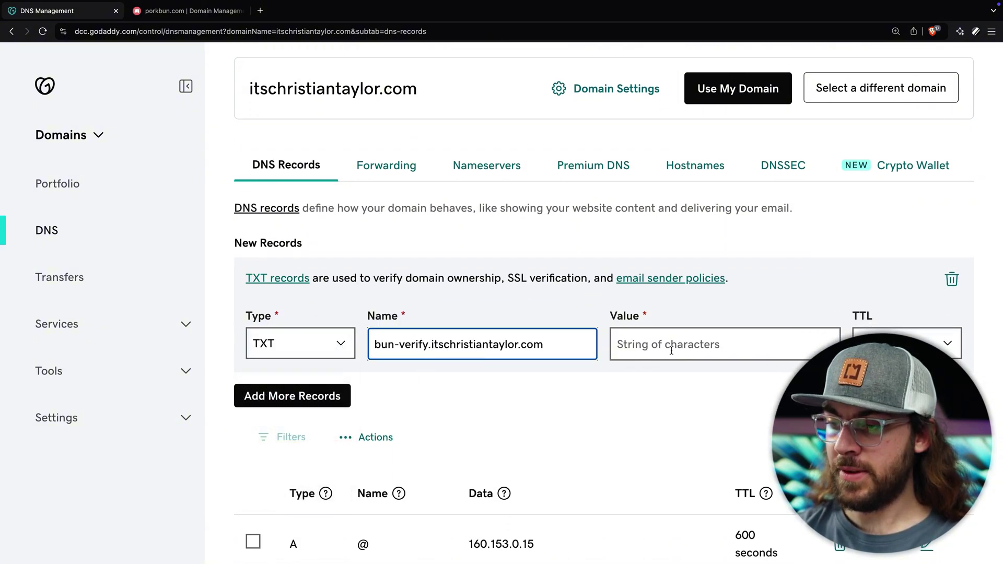
- Paste Porkbun's ownership verification answer as the TXT record's value and save the record on the bun-verify hostname
left_click(188, 10)
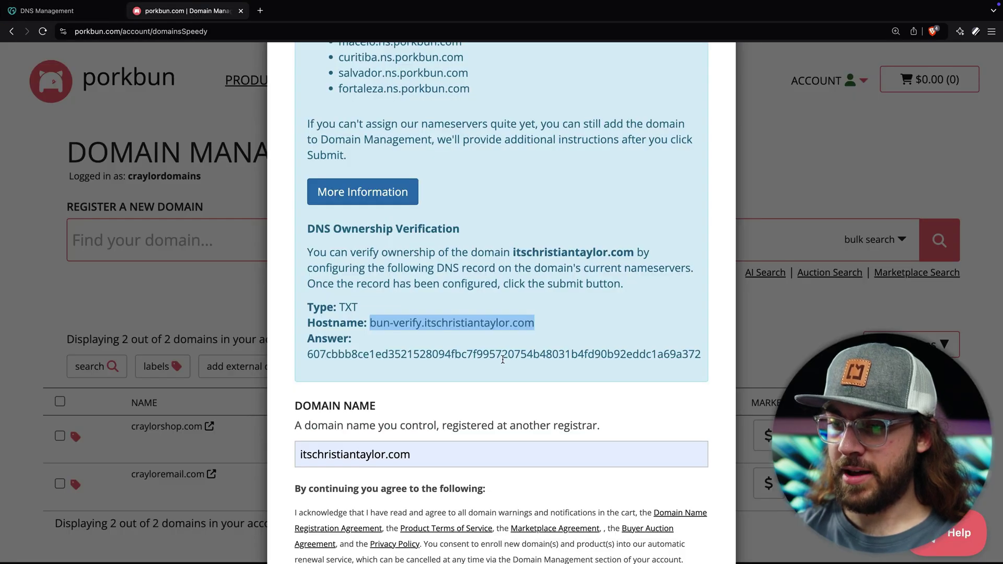
left_click_drag(703, 358, 328, 368)
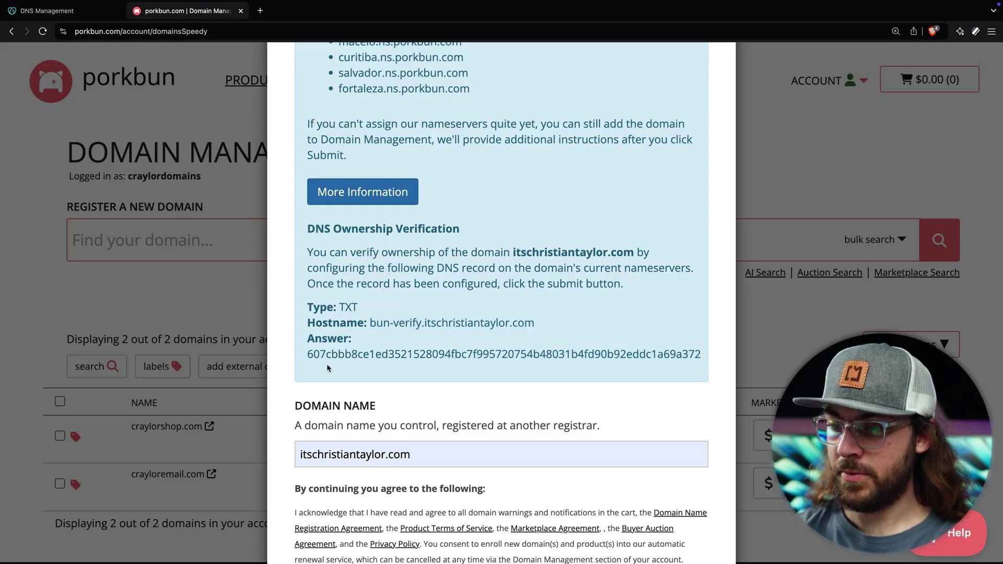
double_click(329, 355)
key("super+c")
key("super+1")
key("super+v")
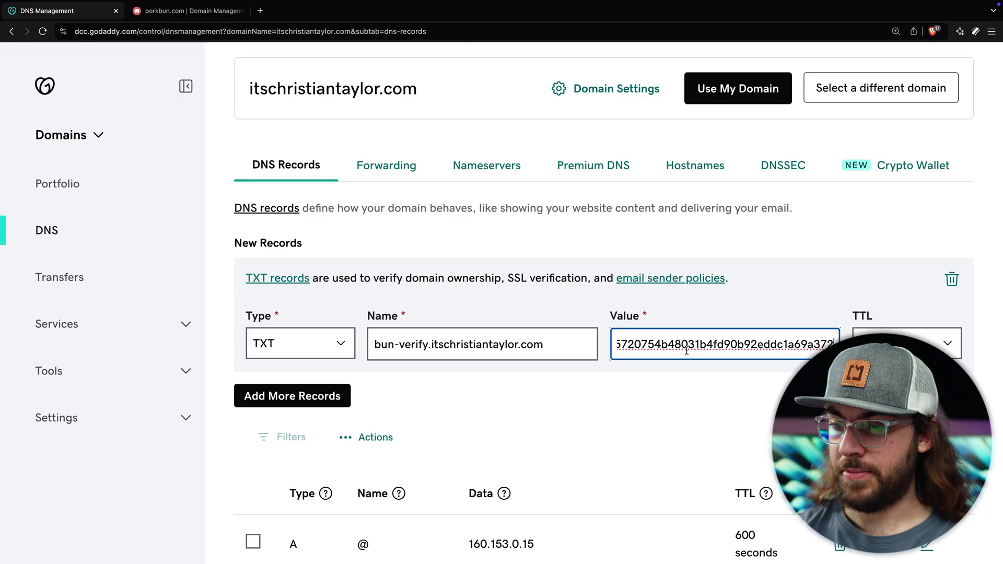
left_click(884, 394)
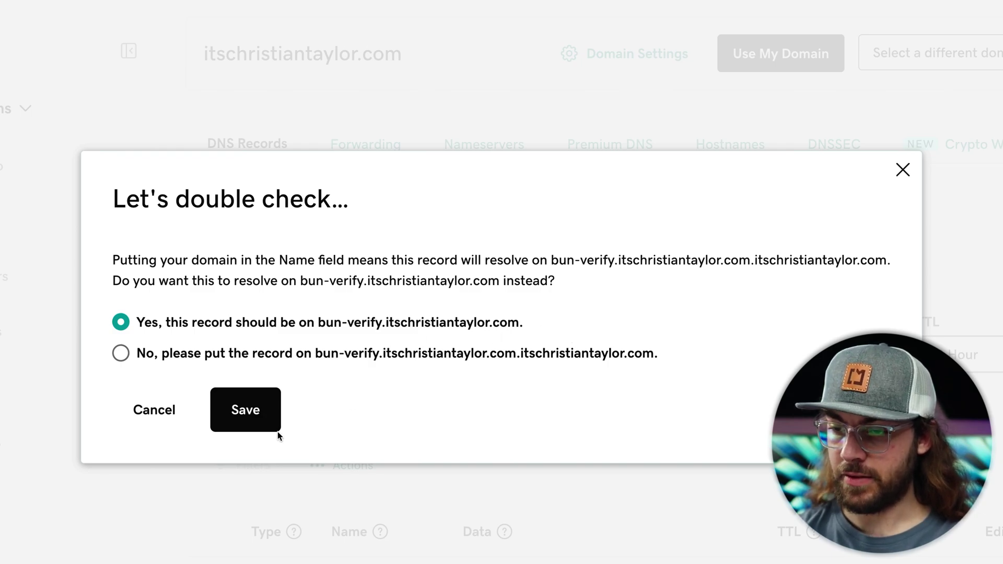
left_click(256, 420)
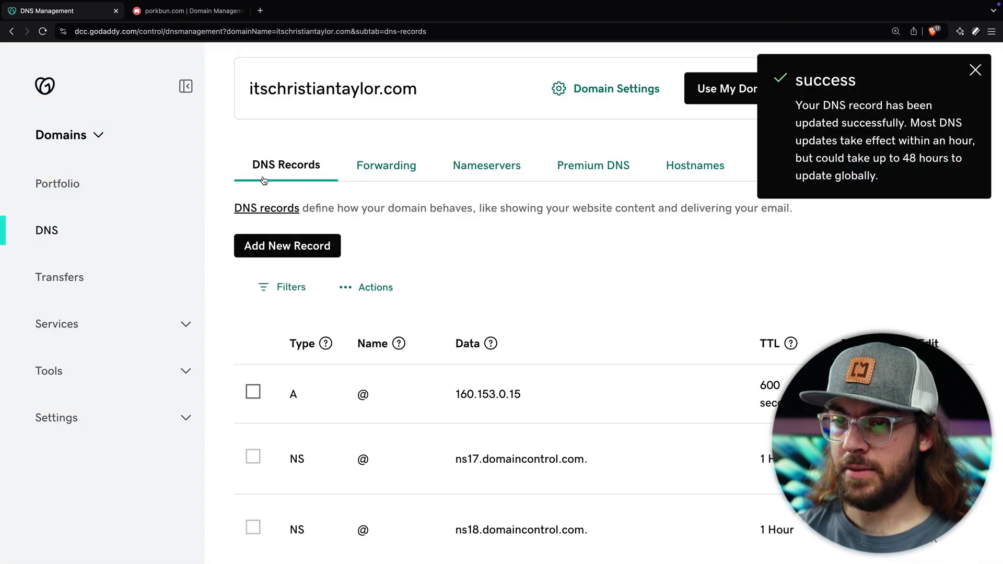
- Return to Porkbun, resubmit the external domain for ownership verification, and dismiss the notice
left_click(211, 16)
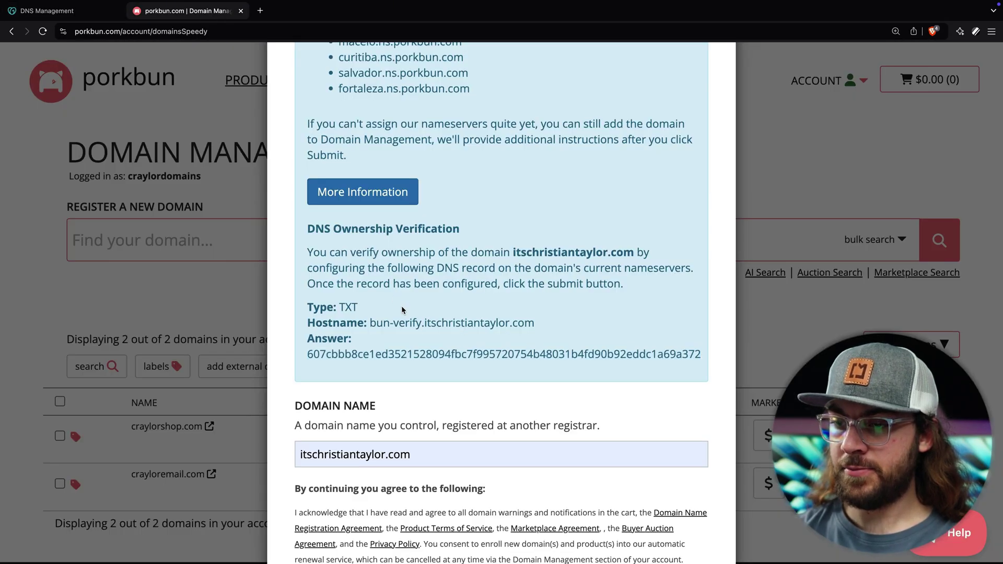
scroll(402, 310, "down", 3)
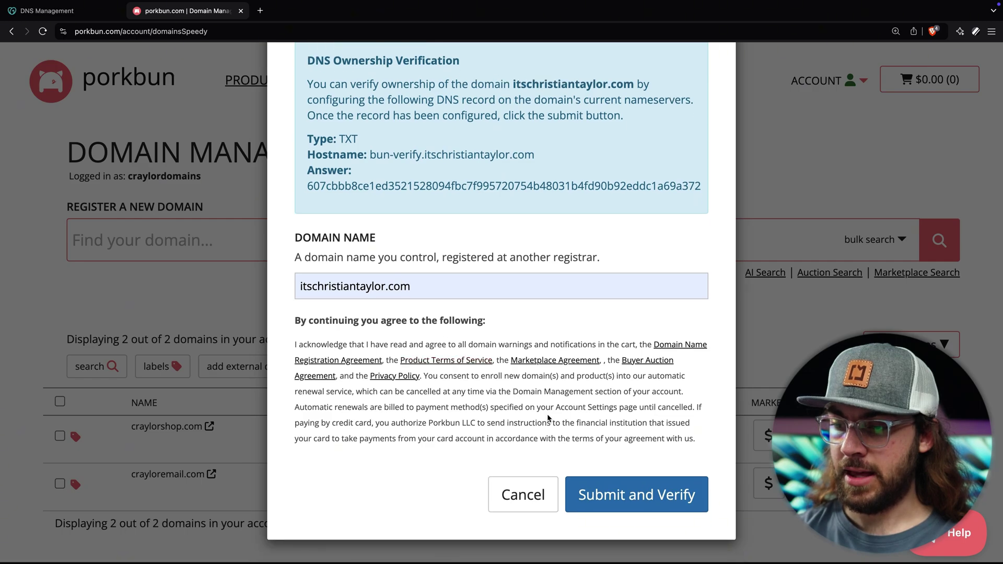
left_click(646, 497)
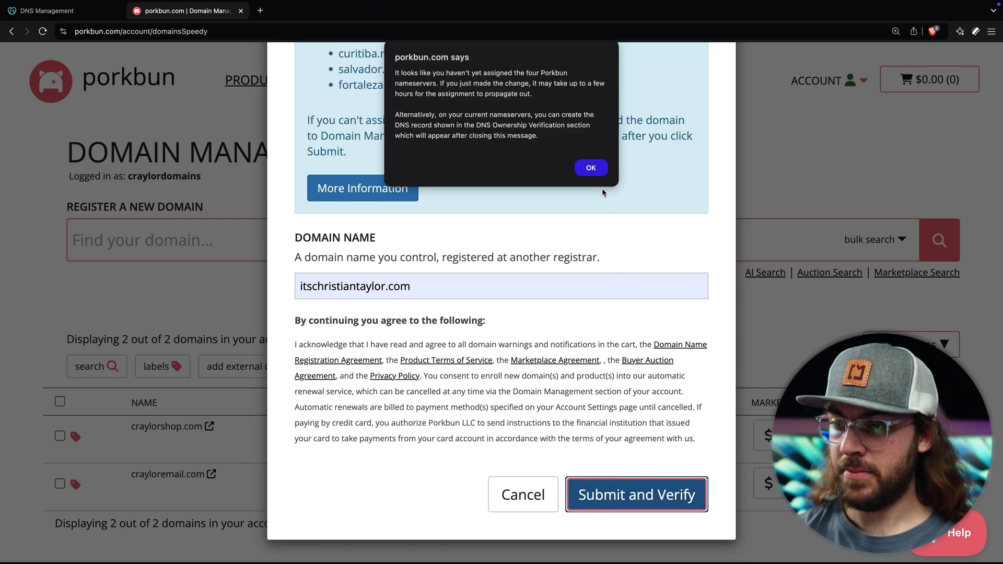
left_click(591, 169)
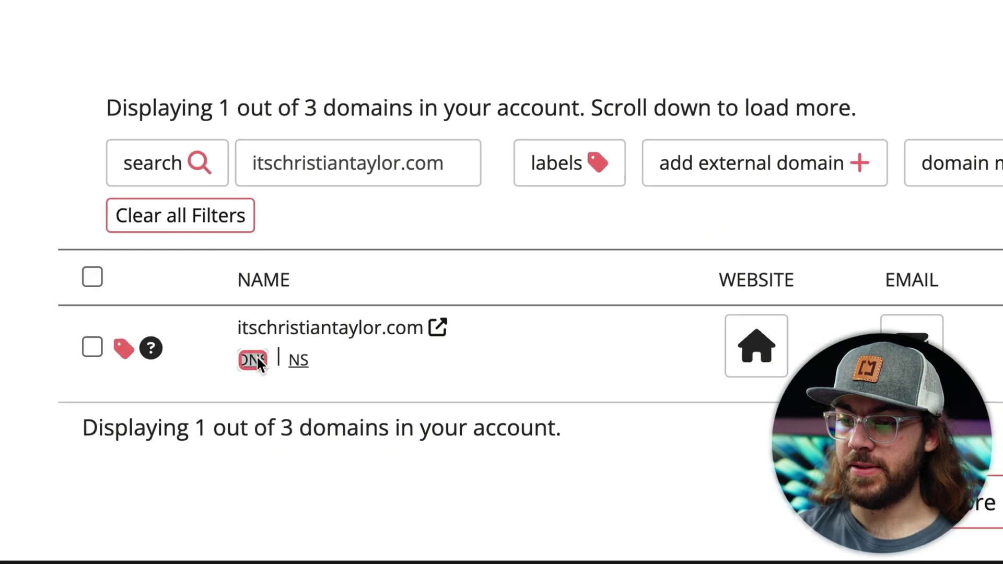
- Open the added domain's DNS records in Porkbun and copy the root A record's address from GoDaddy
left_click(139, 464)
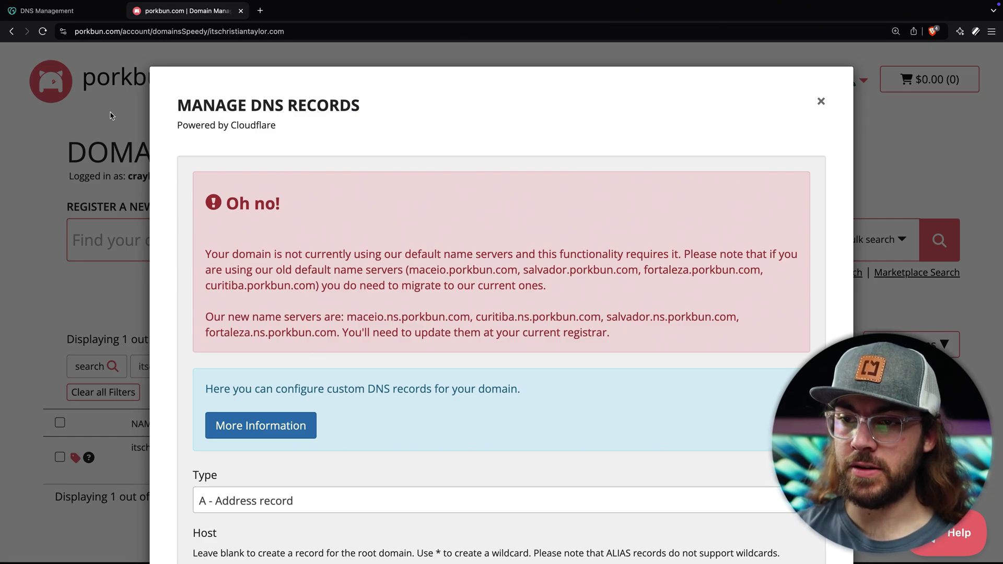
left_click(84, 15)
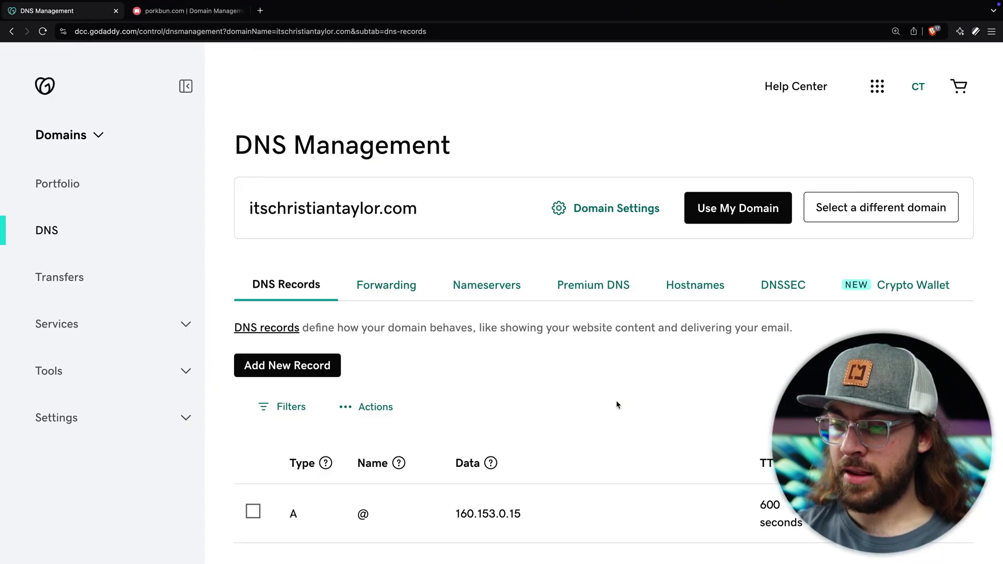
scroll(617, 404, "down", 4)
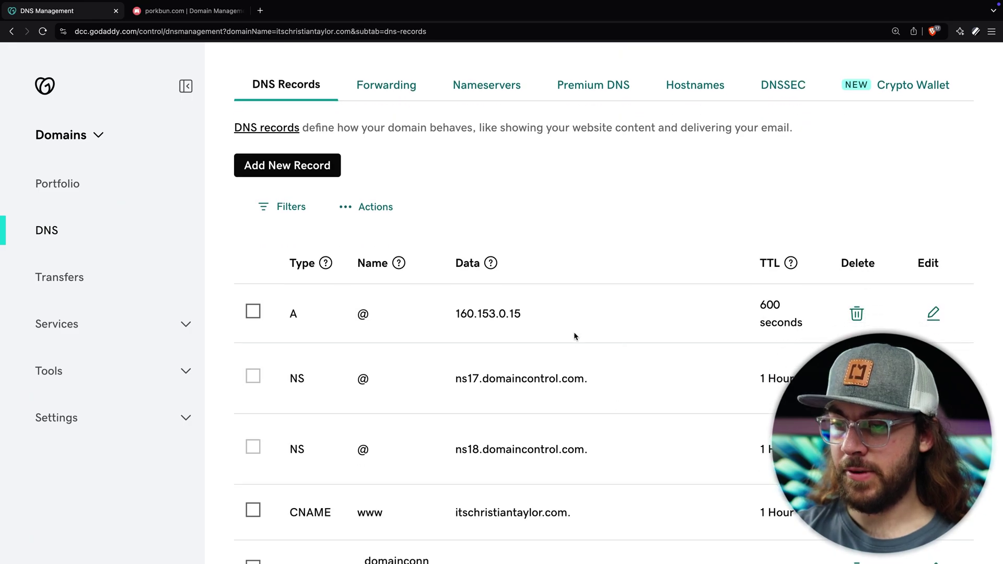
left_click_drag(553, 323, 448, 321)
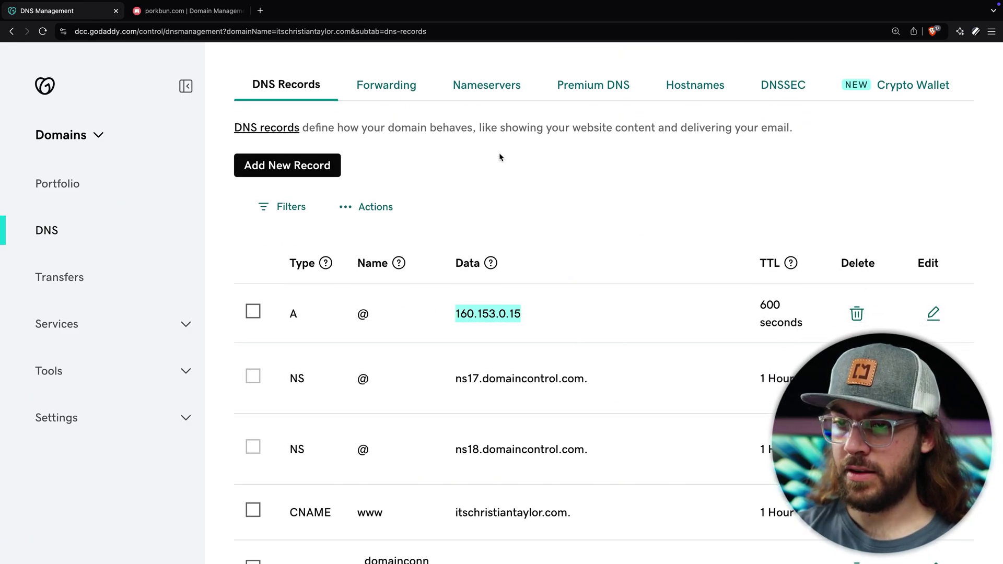
- Switch to Porkbun and add an A record with host @ and answer 160.153.0.15
left_click(172, 11)
scroll(243, 214, "down", 6)
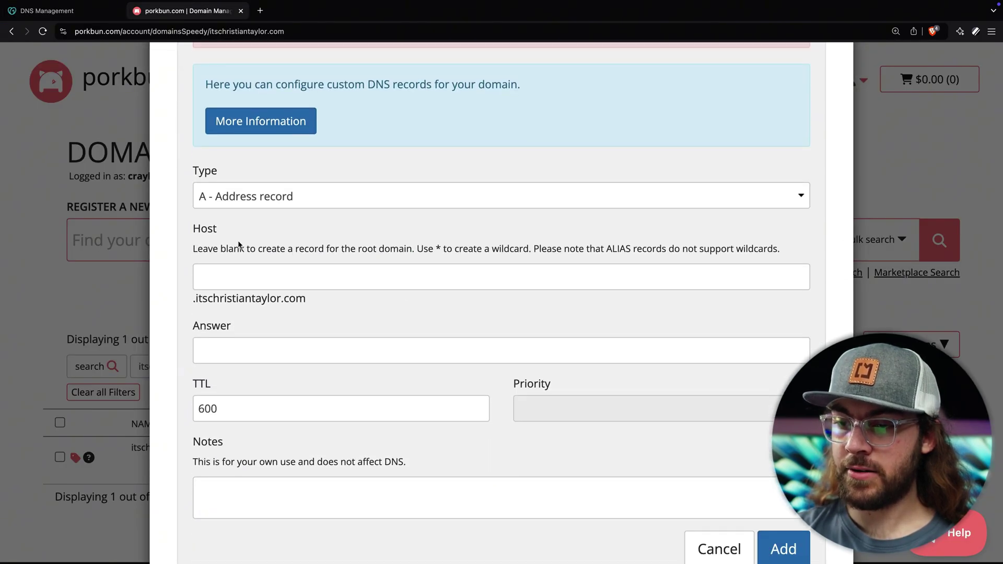
left_click(237, 281)
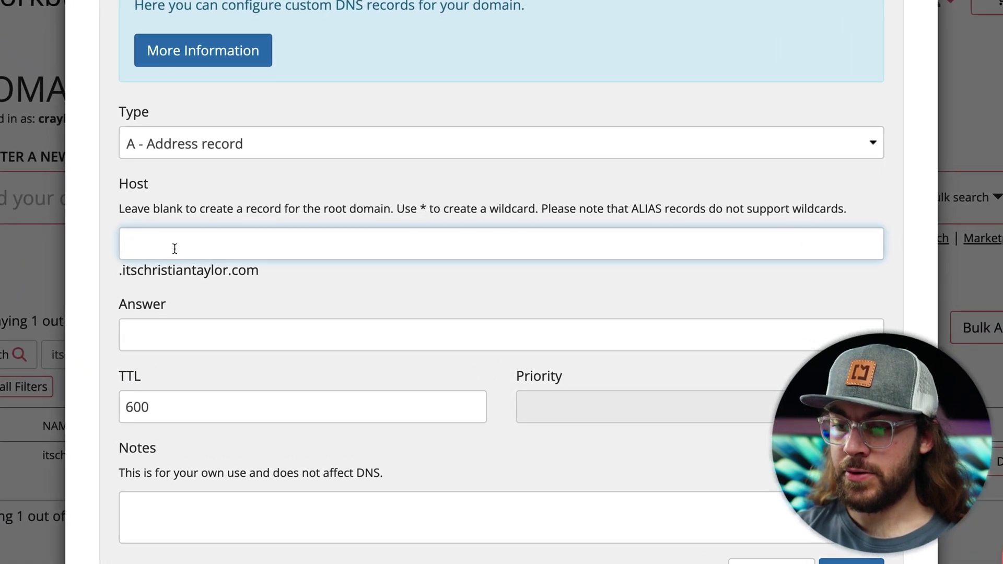
left_click(189, 331)
scroll(249, 351, "down", 2)
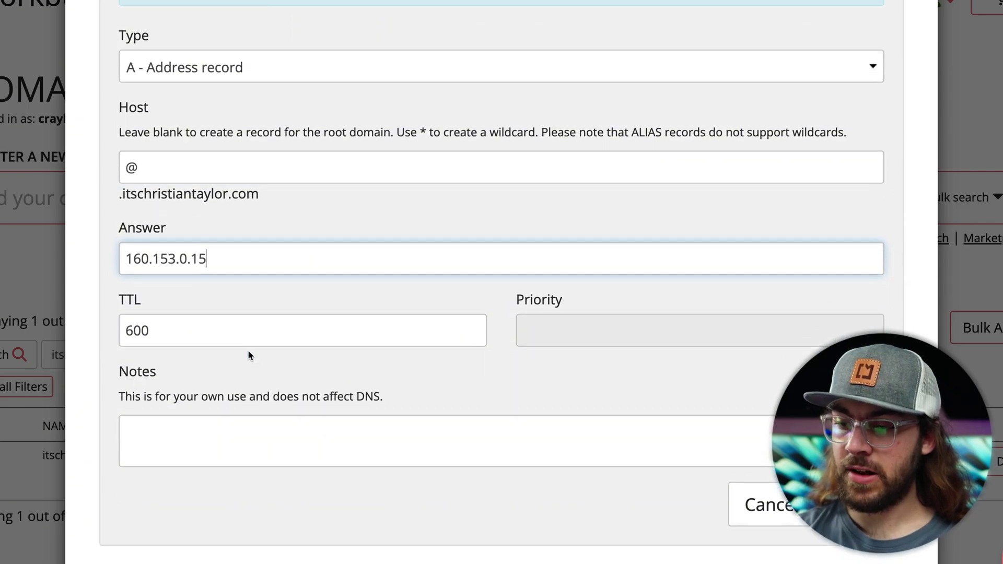
scroll(313, 350, "down", 1)
left_click(851, 460)
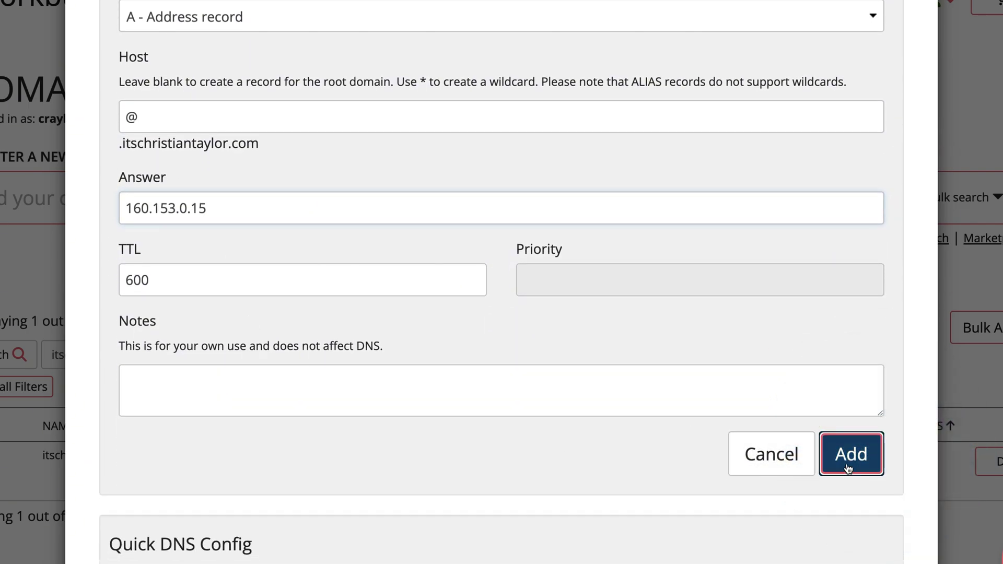
scroll(550, 459, "down", 6)
scroll(550, 458, "down", 2)
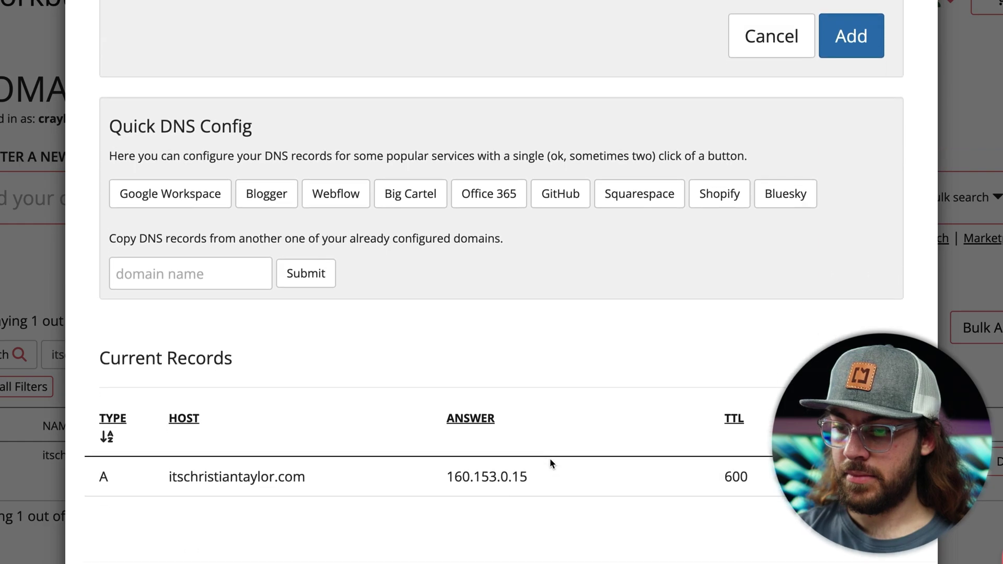
- Return to GoDaddy's DNS records and copy the data value of the www CNAME record
scroll(392, 393, "up", 10)
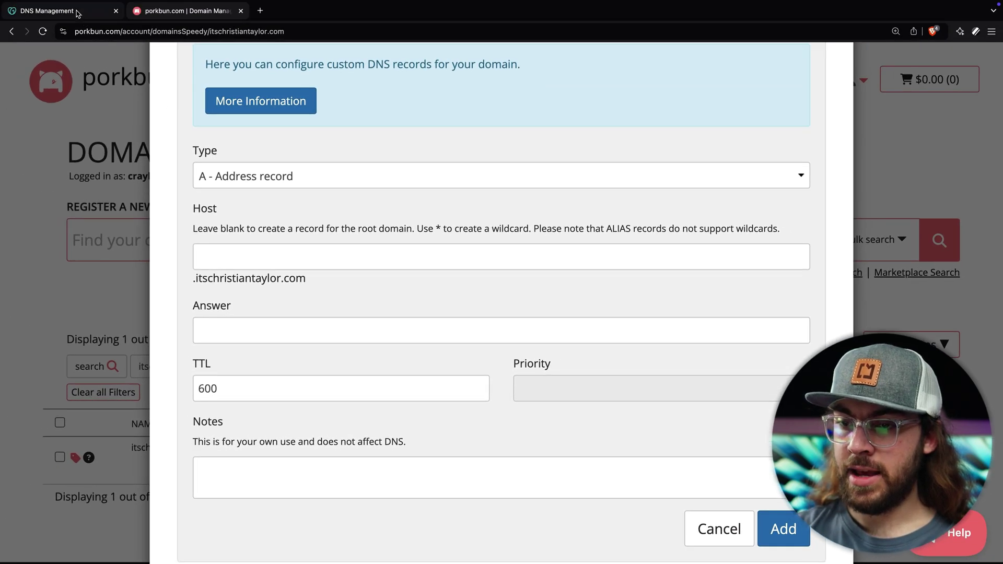
key("ctrl+shift+Tab")
scroll(380, 305, "down", 1)
scroll(381, 305, "down", 1)
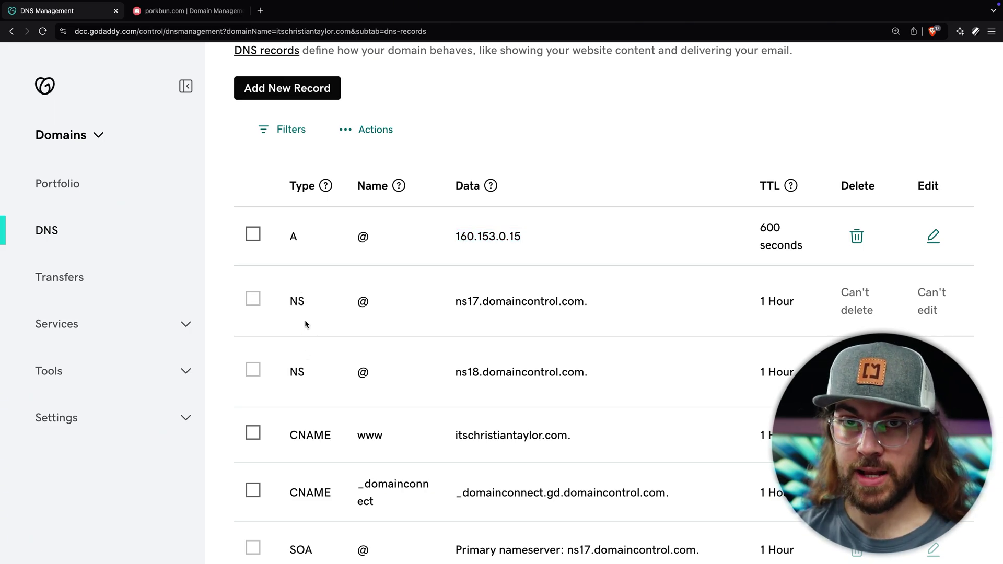
scroll(306, 324, "down", 4)
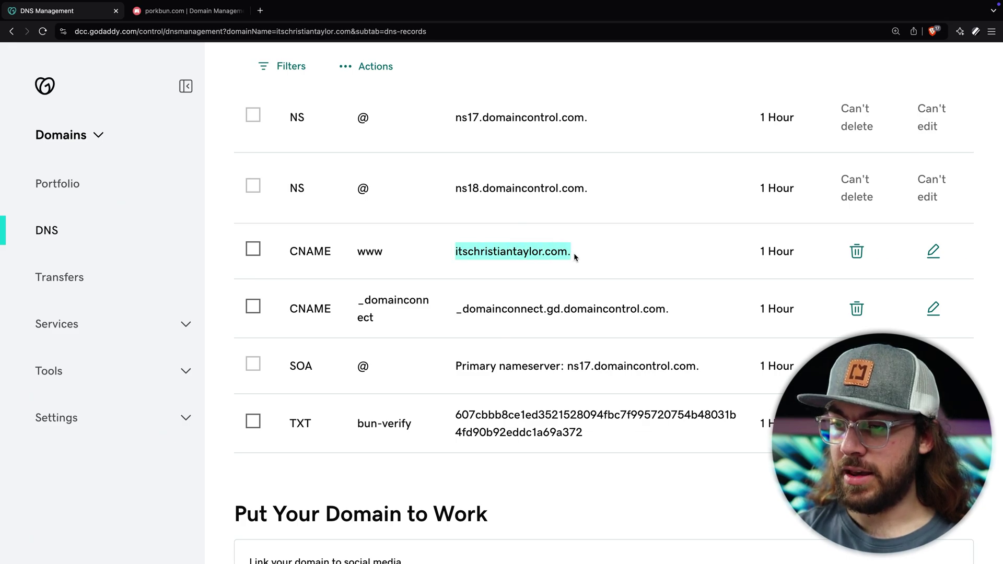
left_click_drag(578, 253, 569, 254)
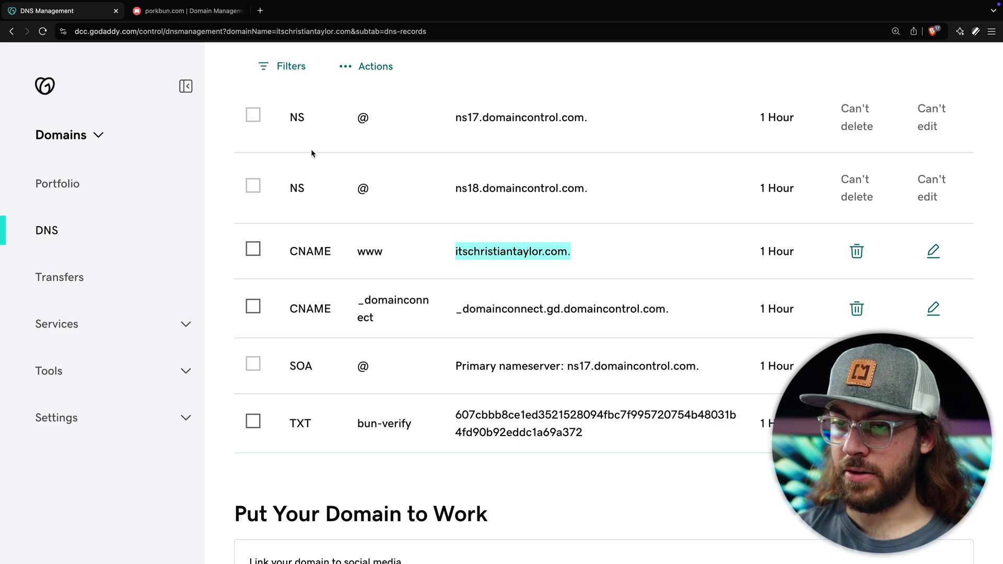
- Add a CNAME record in Porkbun with host www and the copied root domain as its answer
left_click(187, 16)
left_click(271, 176)
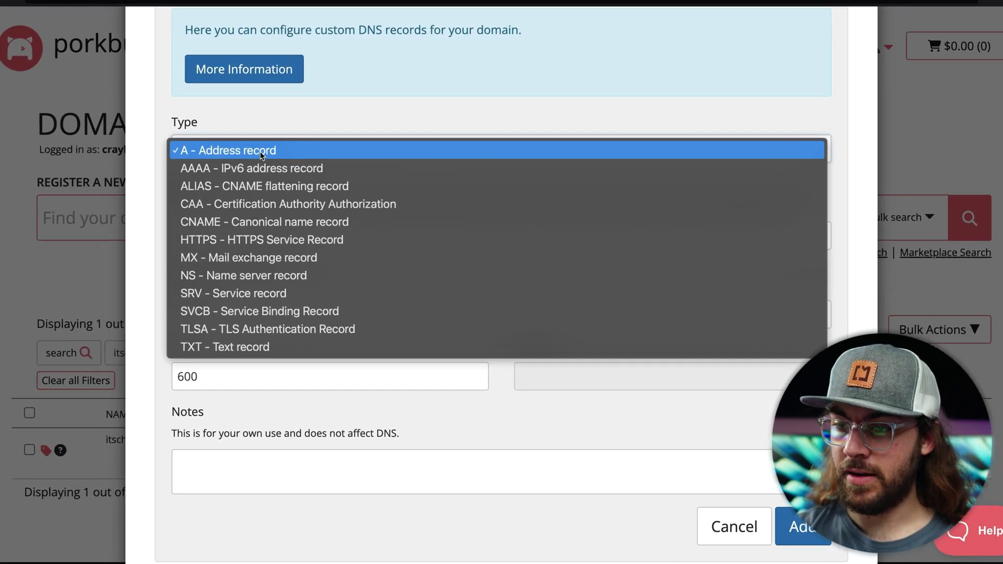
left_click(297, 243)
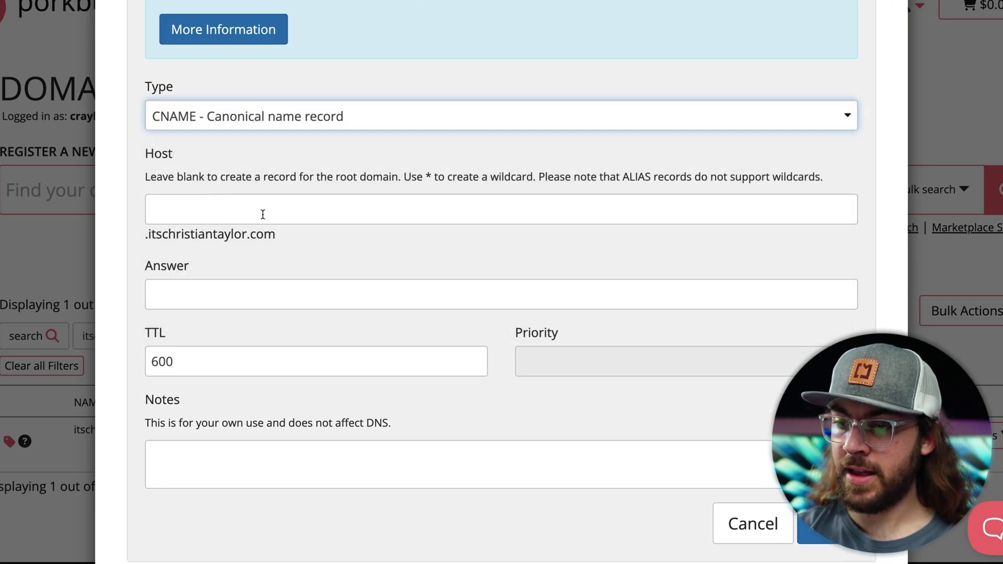
left_click(263, 214)
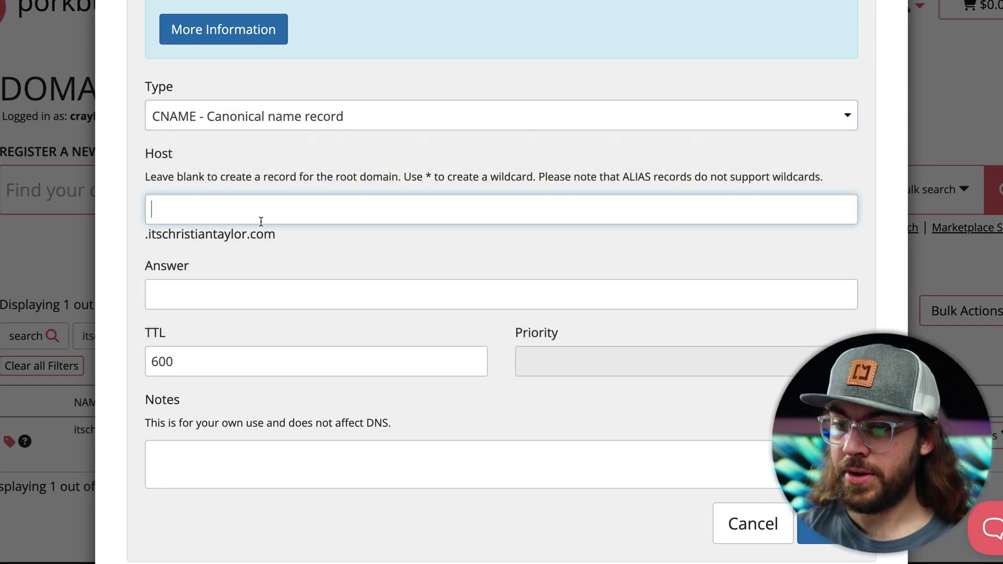
type("www")
key("Tab")
type("itschristiantaylor.com.")
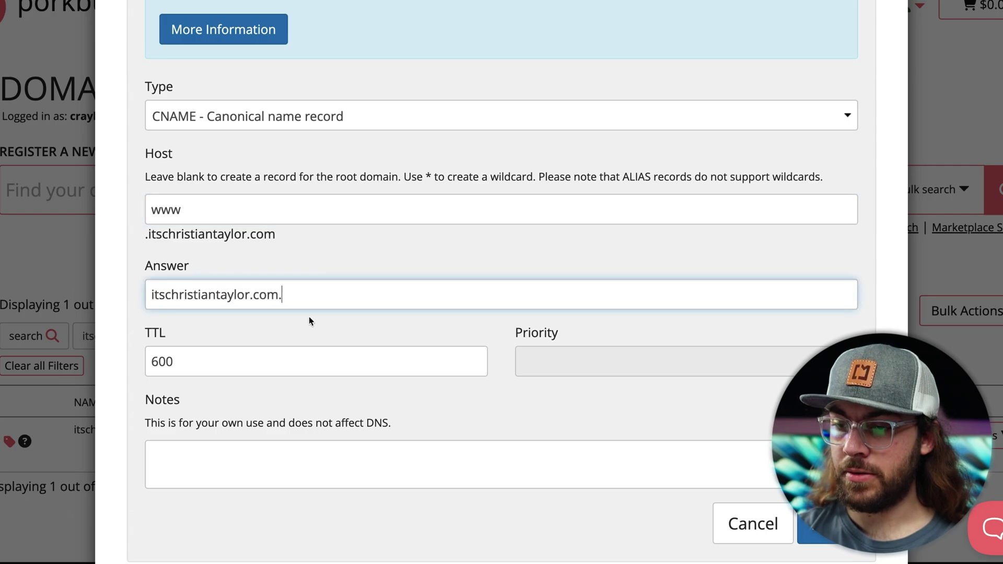
key("Return")
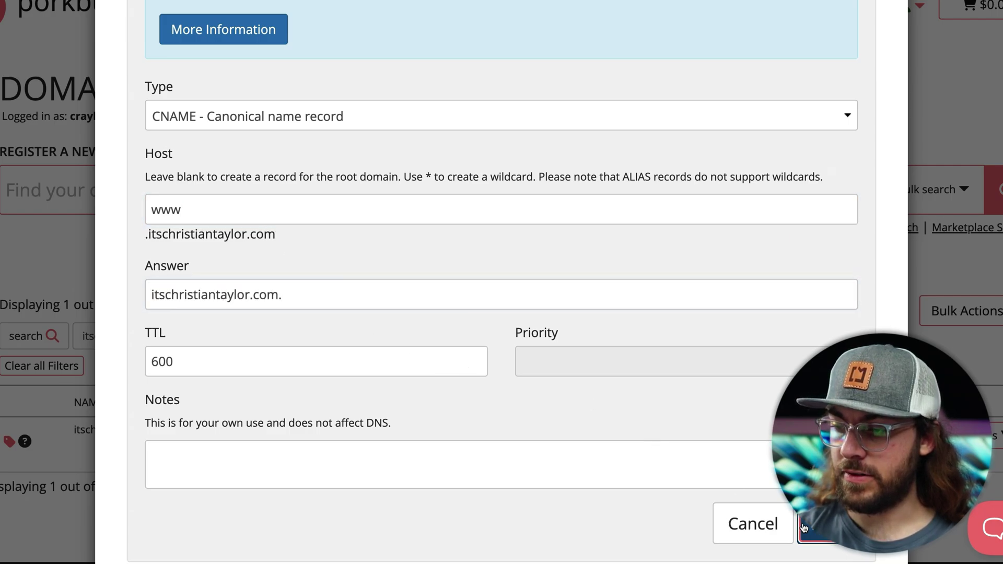
scroll(647, 456, "down", 8)
scroll(647, 460, "down", 2)
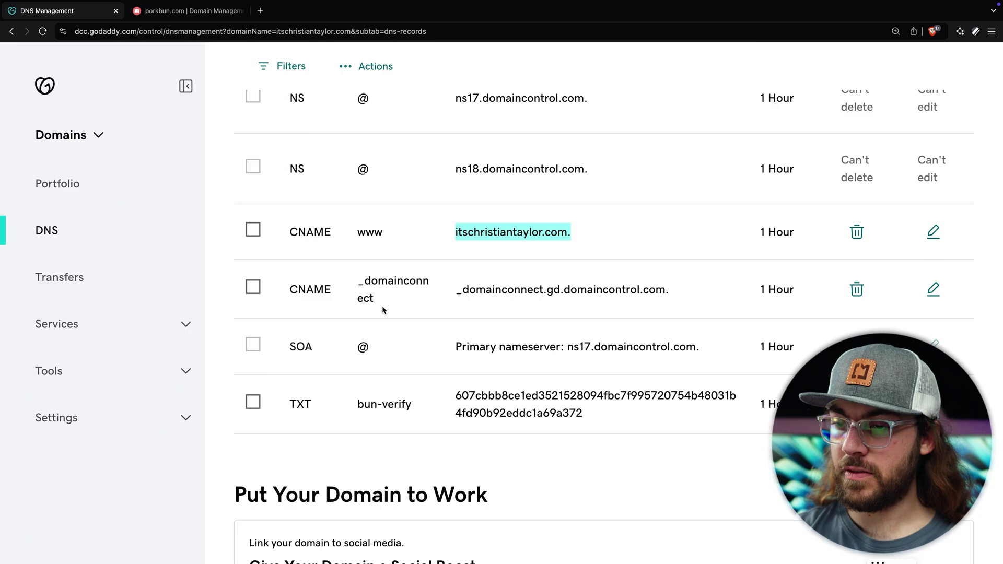
- Copy the _domainconnect name from GoDaddy's second CNAME record into the host of a new CNAME record in Porkbun
left_click_drag(382, 306, 359, 285)
key("super+c")
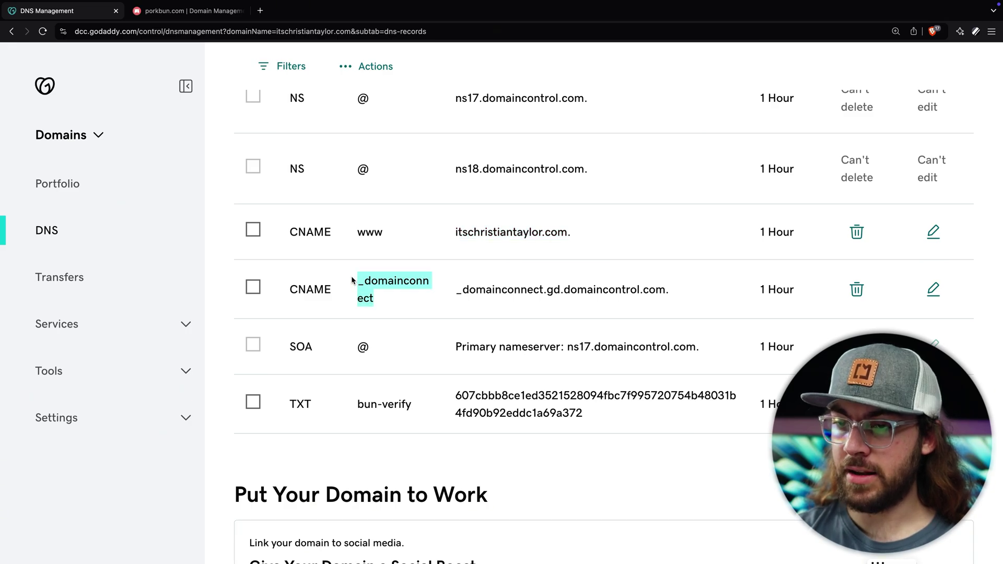
left_click(188, 10)
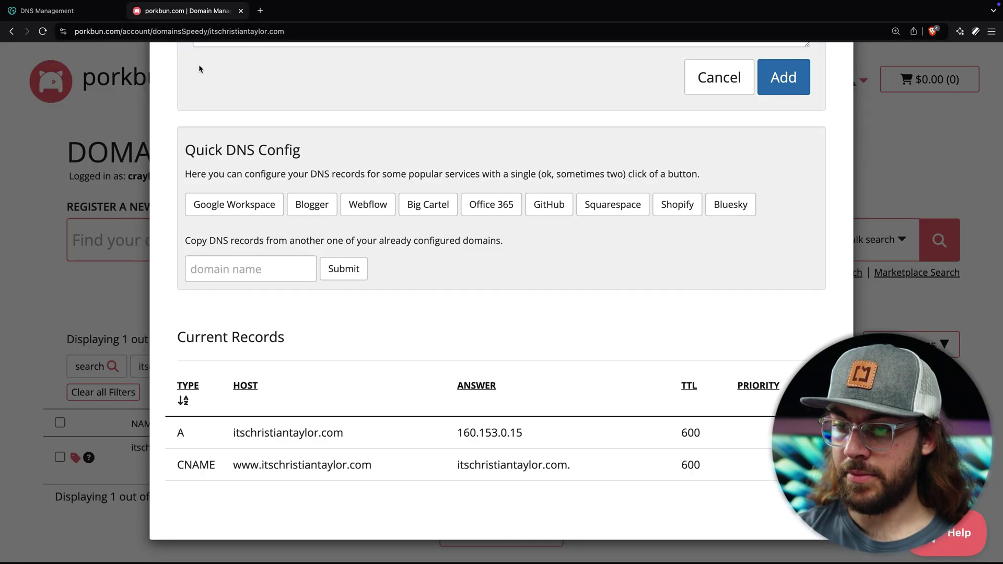
scroll(294, 215, "up", 8)
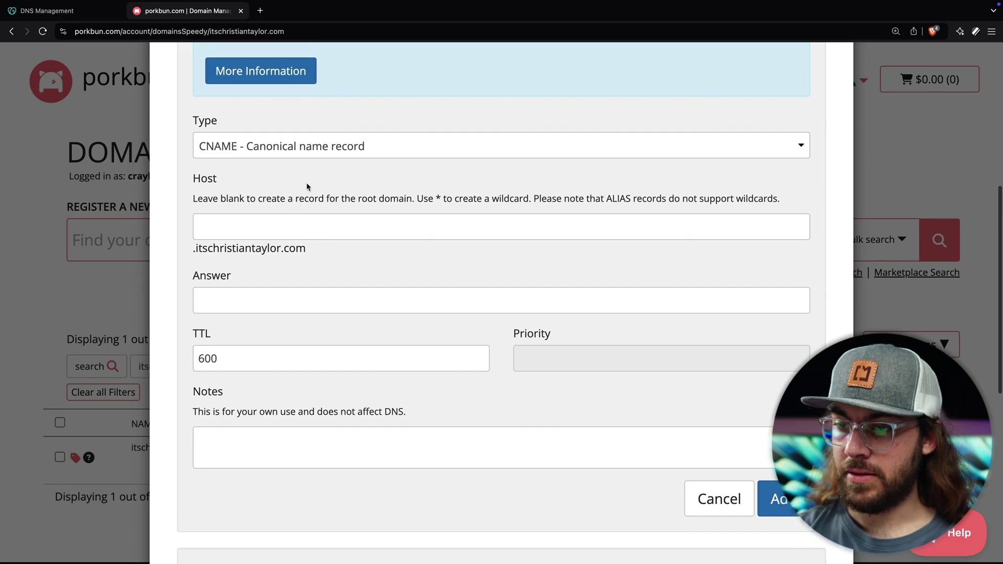
left_click(287, 233)
key("super+v")
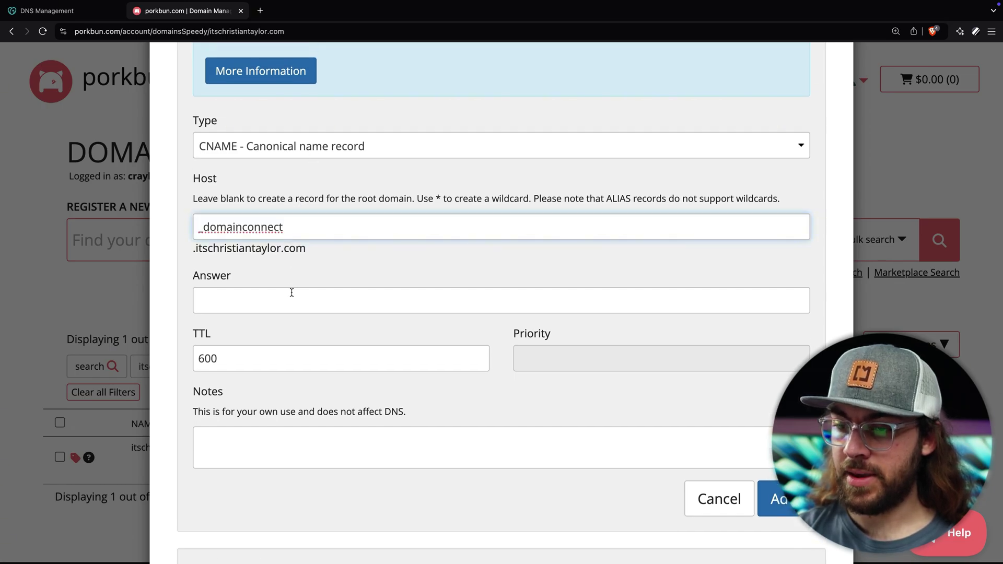
- Copy _domainconnect.gd.domaincontrol.com. from GoDaddy as the new CNAME record's answer in Porkbun and add the record
scroll(291, 292, "down", 2)
left_click(83, 13)
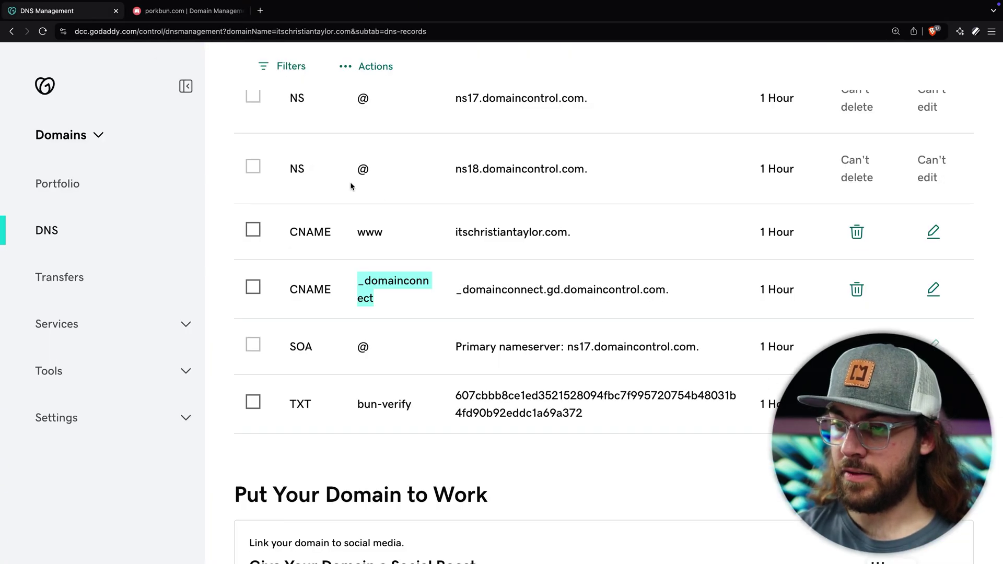
left_click_drag(704, 293, 453, 296)
key("super+c")
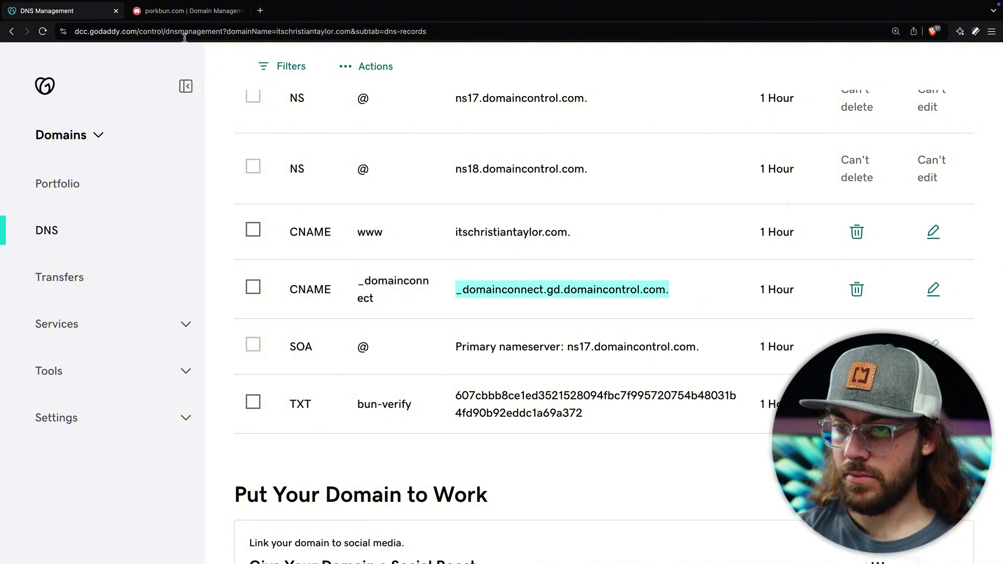
left_click(185, 16)
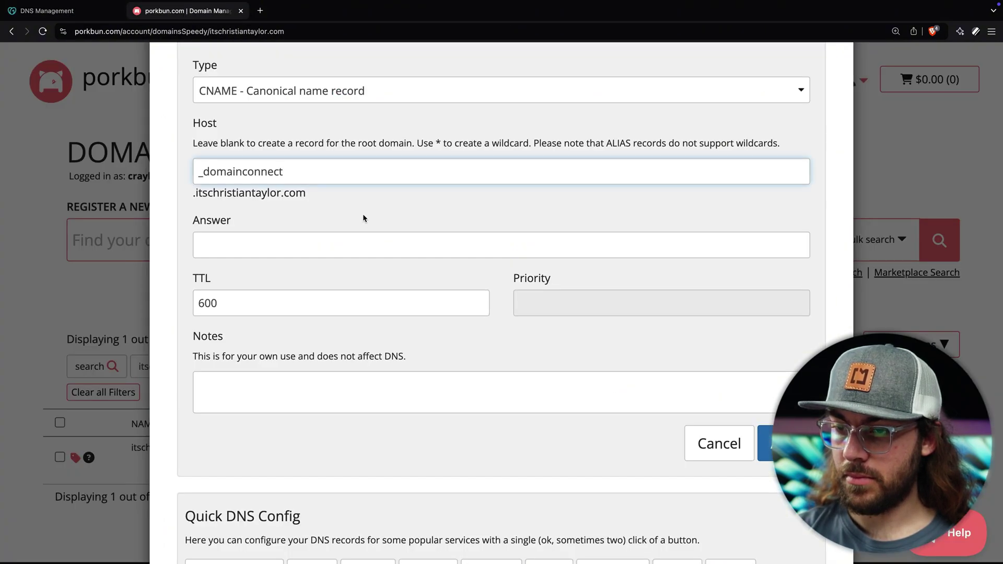
left_click(372, 245)
key("super+v")
key("Return")
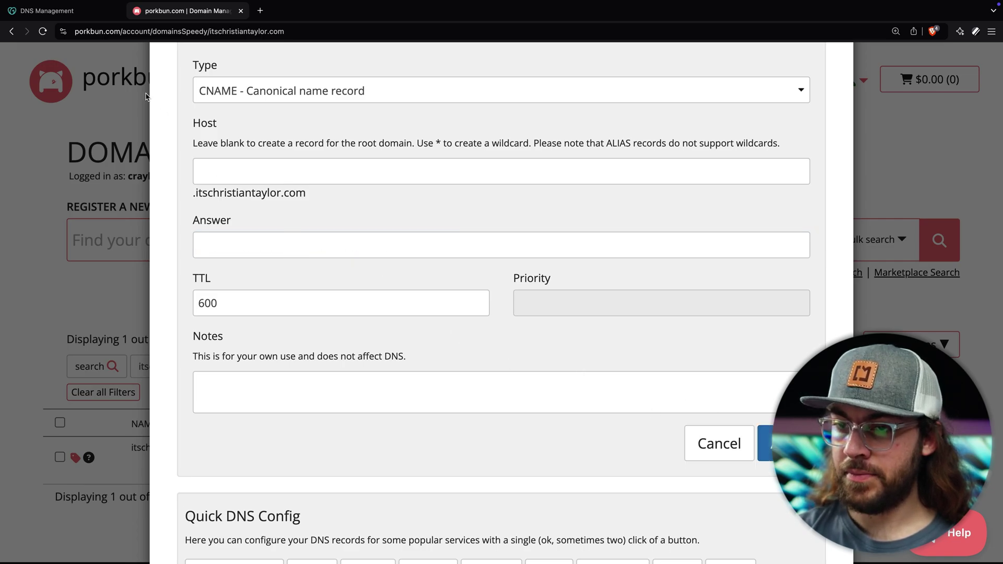
- Check the remaining SOA and TXT records in GoDaddy, then review Porkbun's current records and its name server notice
left_click(73, 12)
scroll(366, 346, "down", 1)
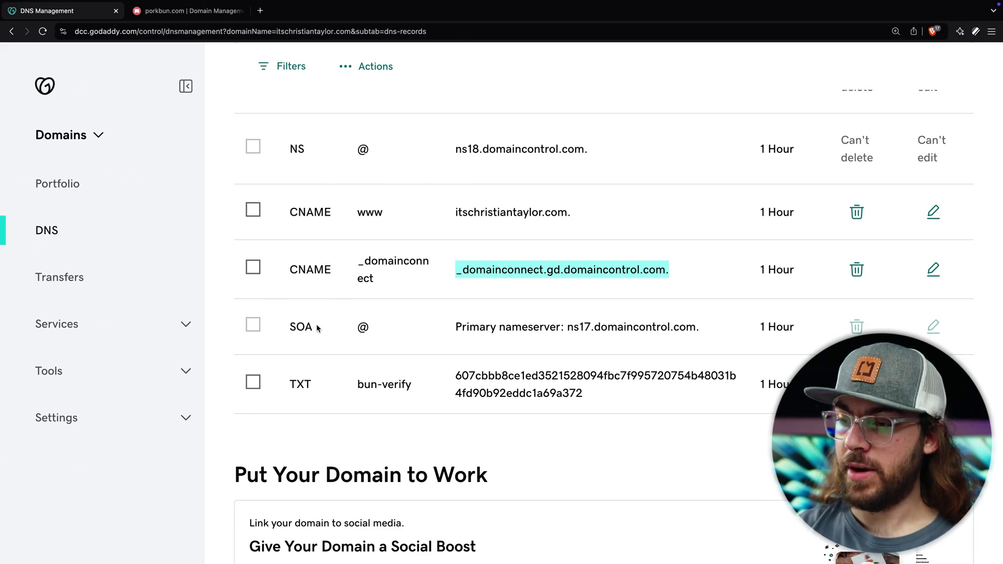
left_click(668, 329)
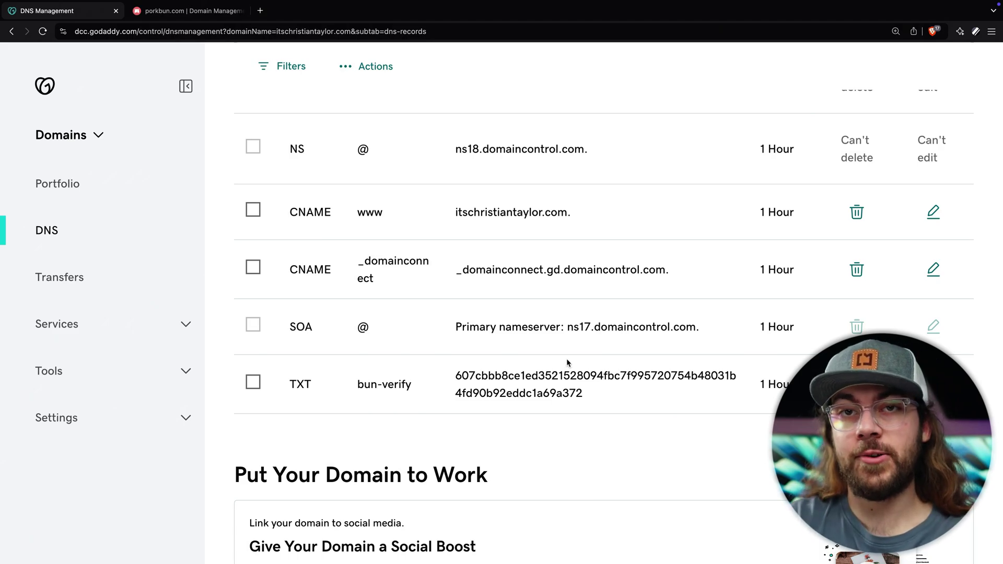
key("ctrl+Tab")
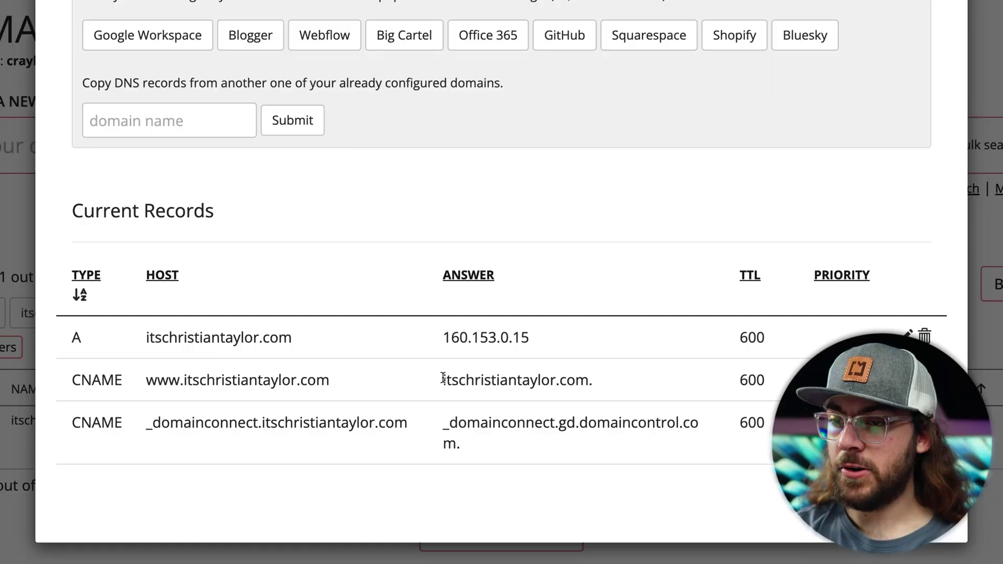
scroll(443, 382, "up", 15)
scroll(443, 377, "up", 5)
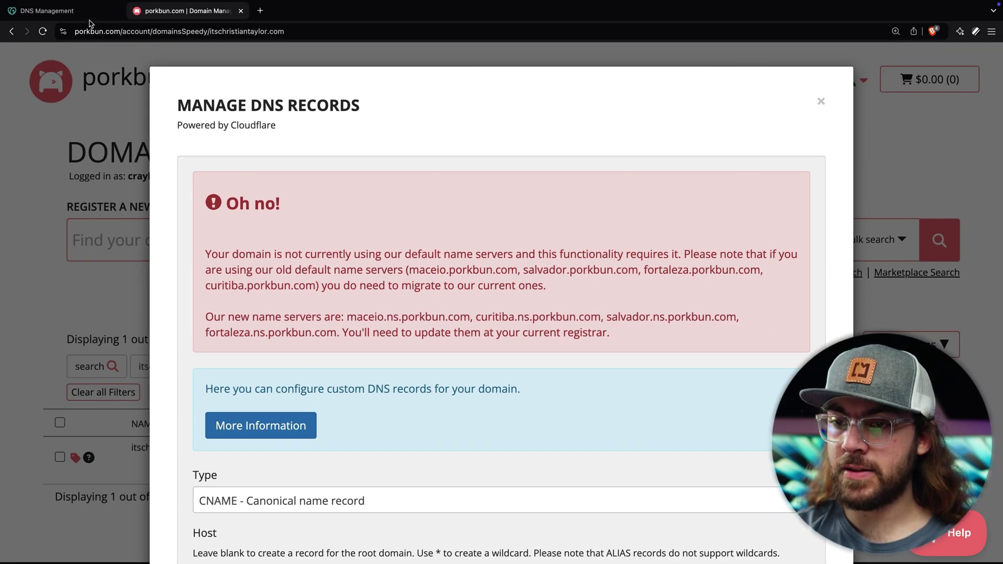
- Open the domain's nameserver settings in GoDaddy and choose to use custom nameservers
left_click(90, 20)
scroll(264, 162, "up", 5)
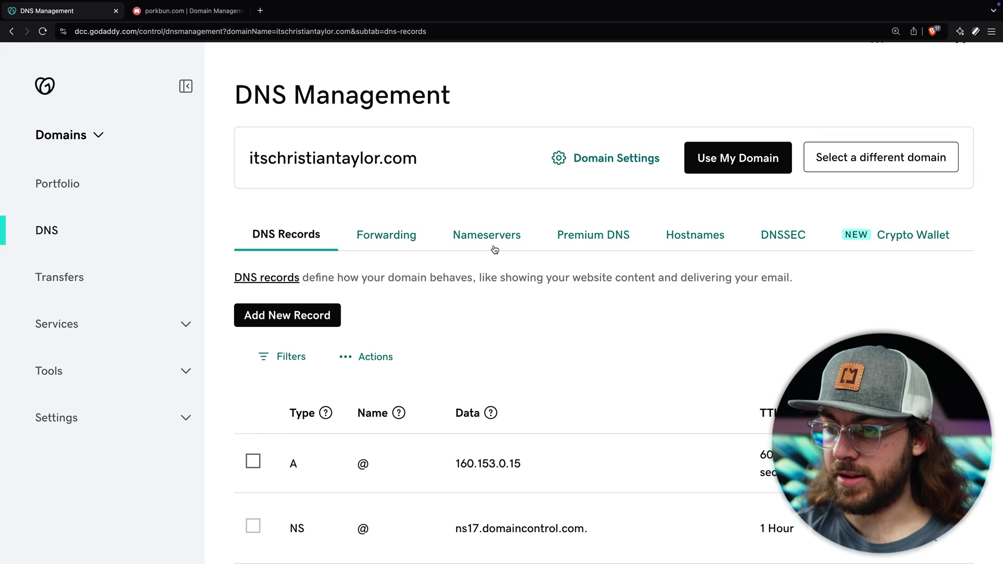
left_click(496, 241)
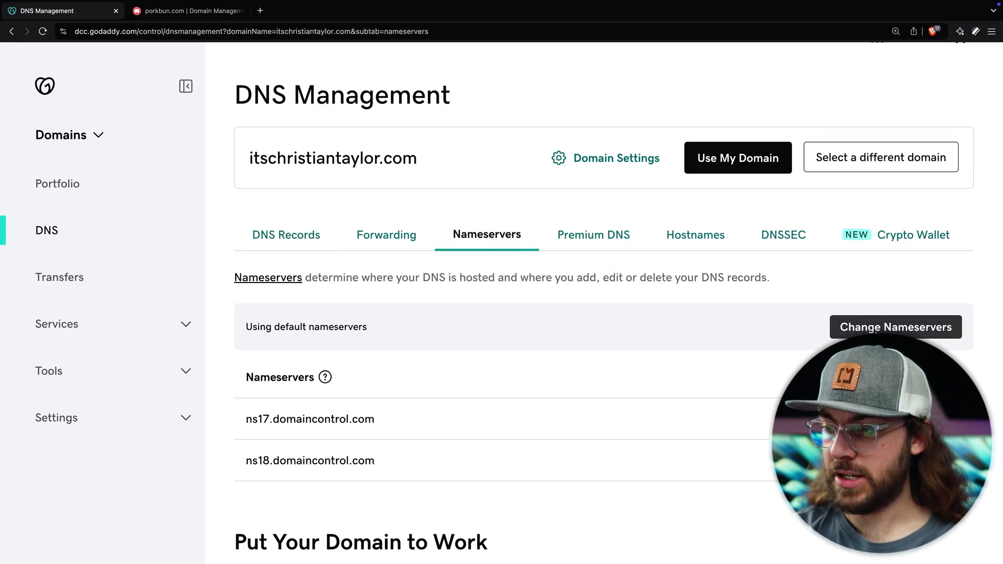
left_click(877, 329)
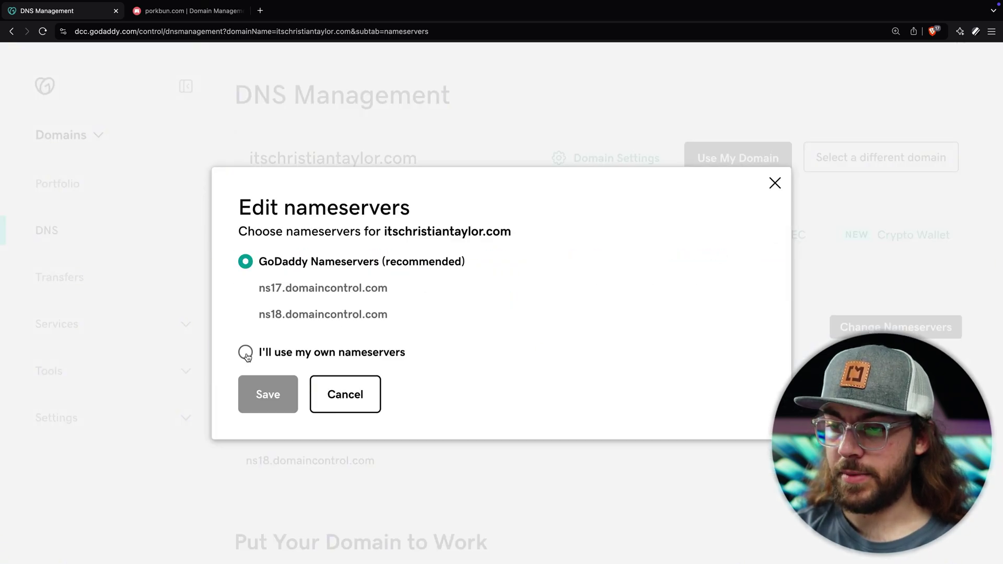
left_click(245, 353)
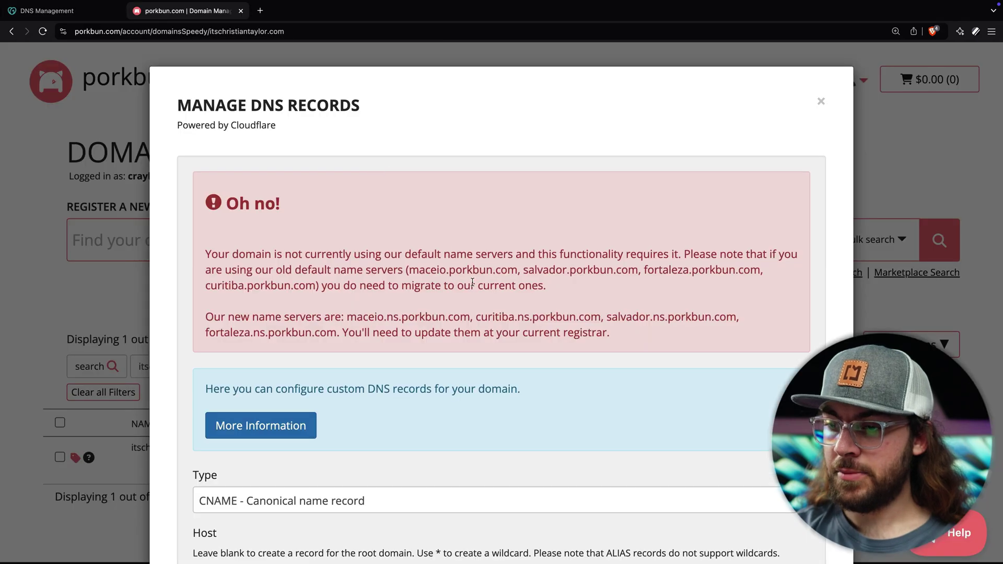
- Copy maceio.ns.porkbun.com and curitiba.ns.porkbun.com from Porkbun's notice into GoDaddy's first two nameservers and add another nameserver entry
left_click_drag(349, 317, 471, 317)
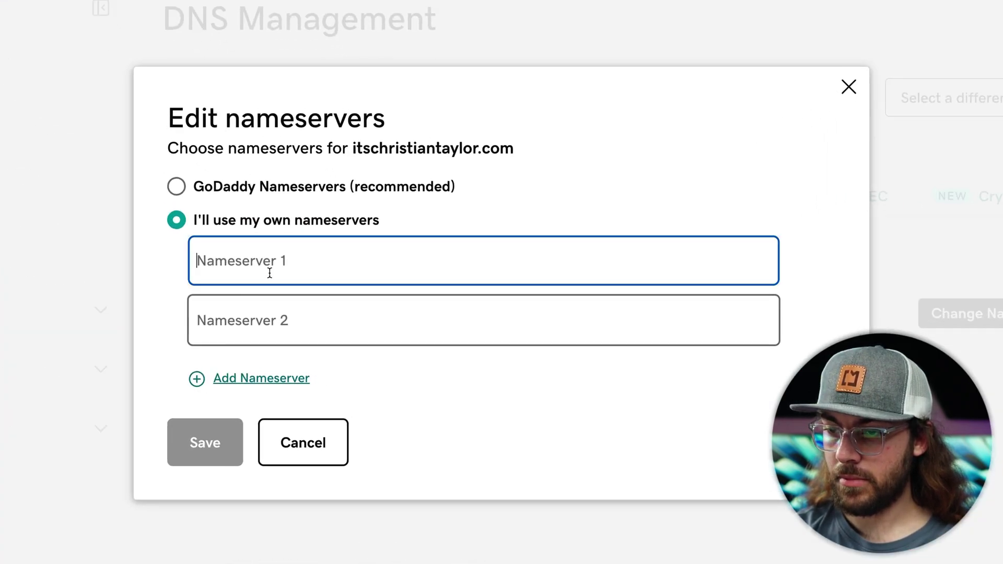
type("maceio.ns.porkbun.com")
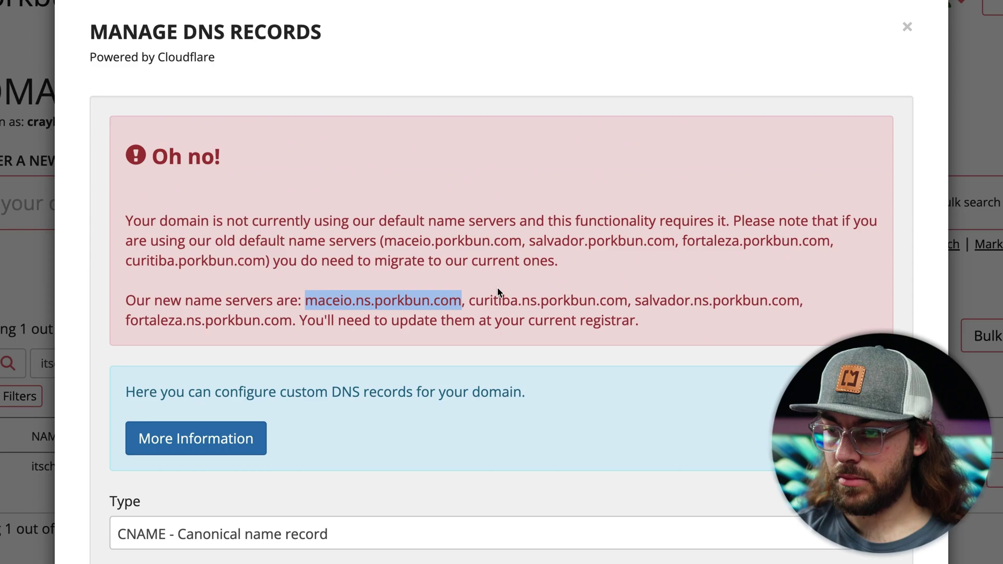
left_click_drag(468, 301, 628, 300)
key("super+c")
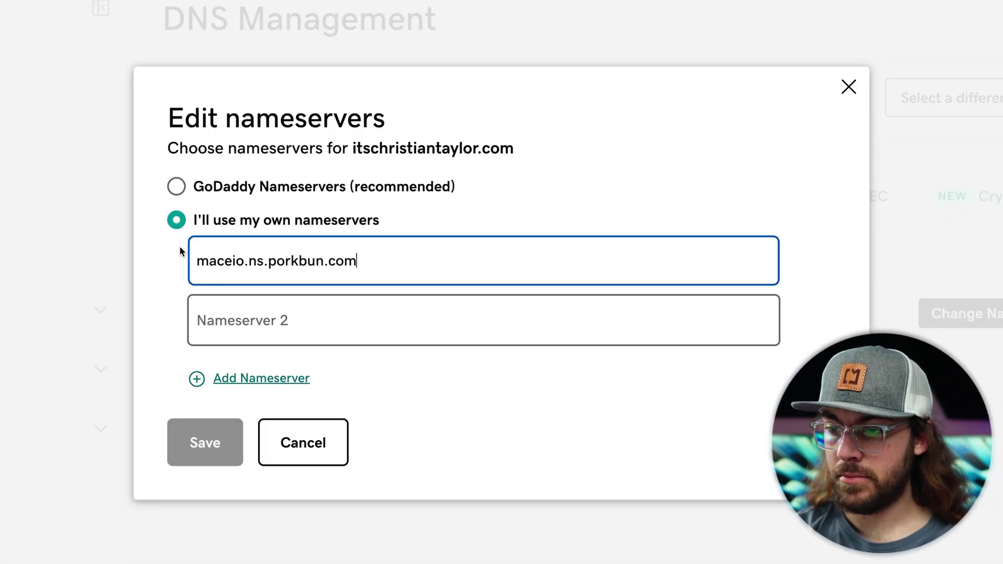
left_click(230, 320)
key("super+v")
left_click(256, 378)
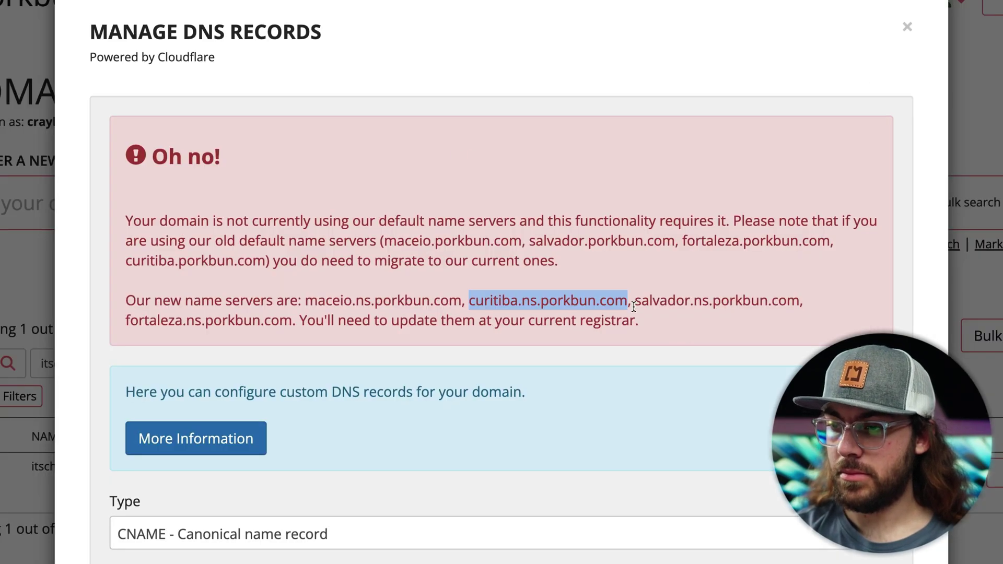
- Copy salvador.ns.porkbun.com from Porkbun's notice into GoDaddy's third nameserver and add a fourth nameserver entry
left_click_drag(635, 303, 781, 305)
key("super+c")
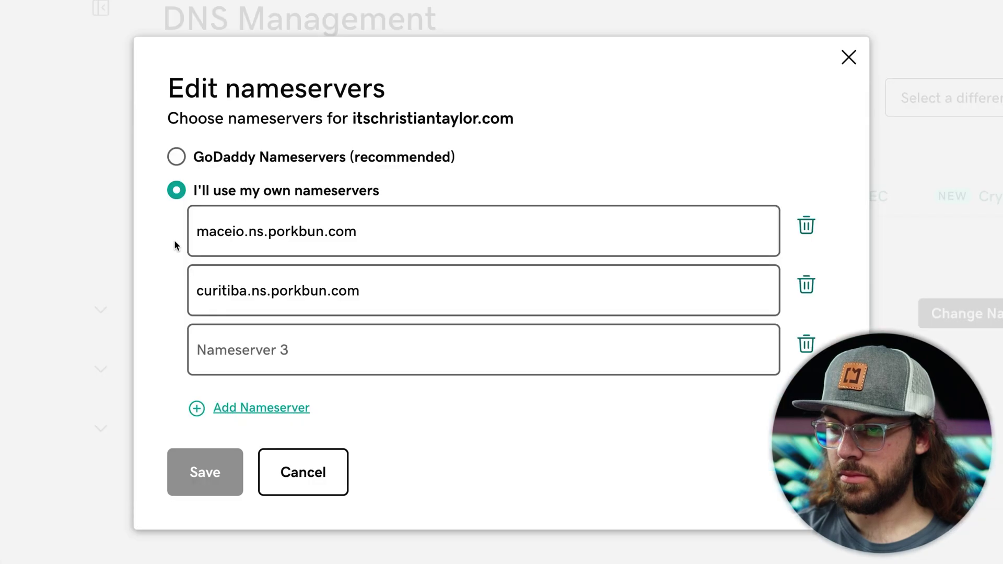
left_click(230, 345)
key("super+v")
left_click(260, 408)
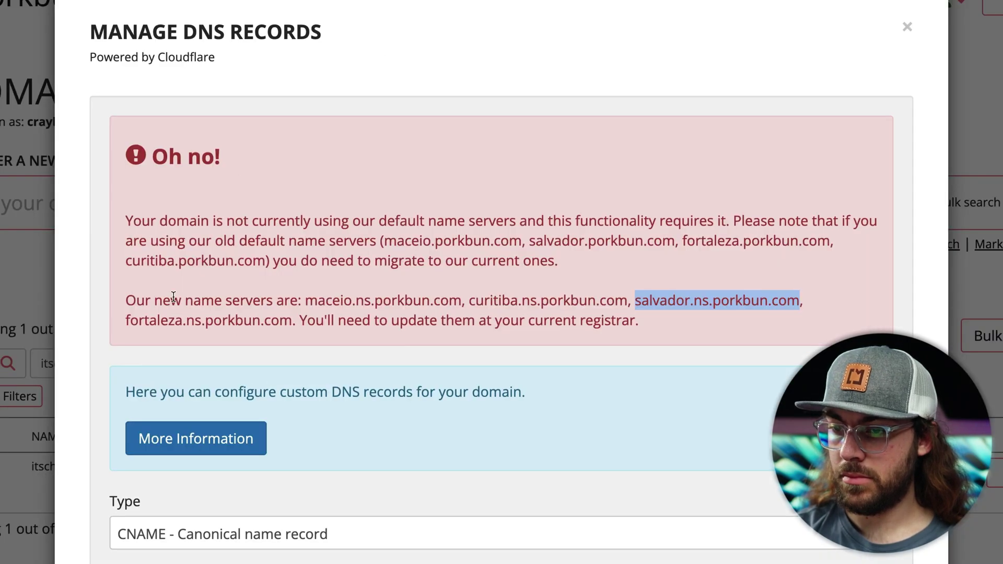
- Copy fortaleza.ns.porkbun.com from Porkbun's notice into GoDaddy's fourth nameserver, then save the nameservers and consent to the update
left_click_drag(126, 320, 290, 322)
key("super+c")
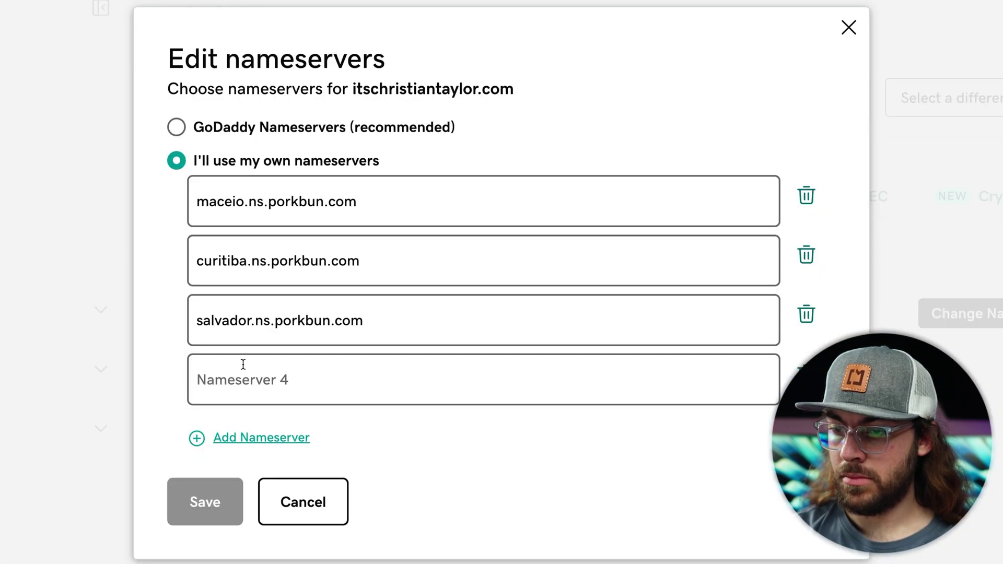
left_click(242, 364)
key("super+v")
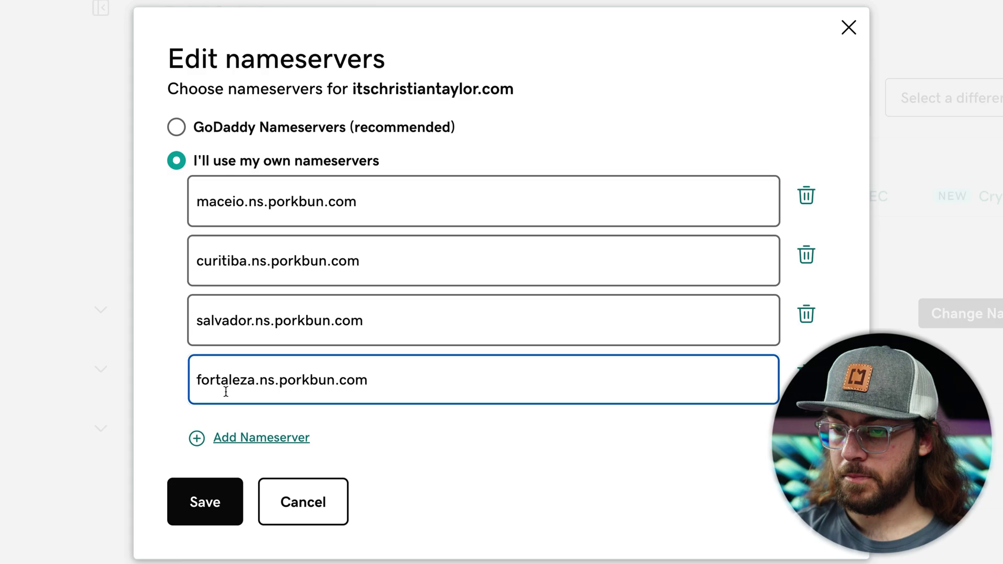
left_click(217, 494)
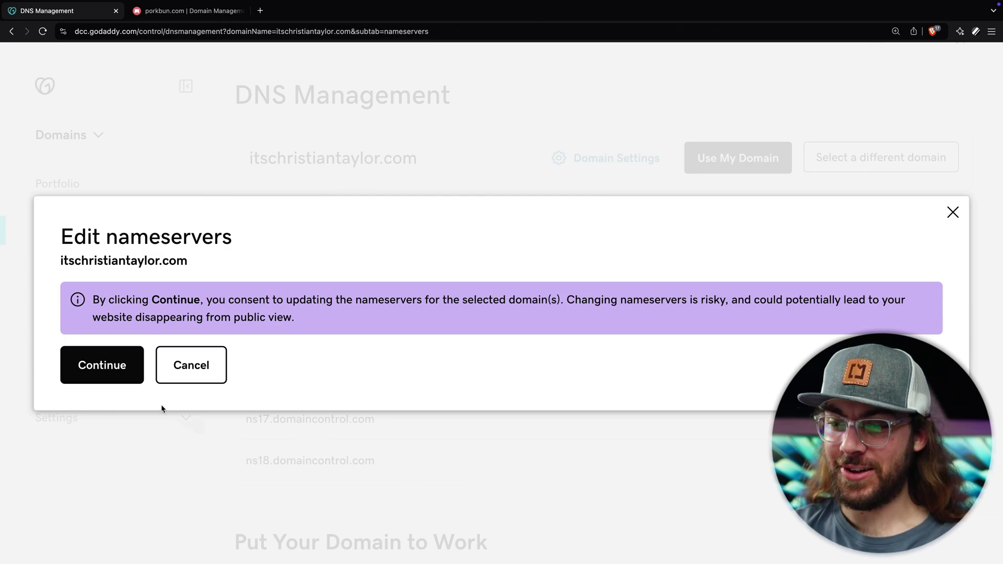
left_click(110, 368)
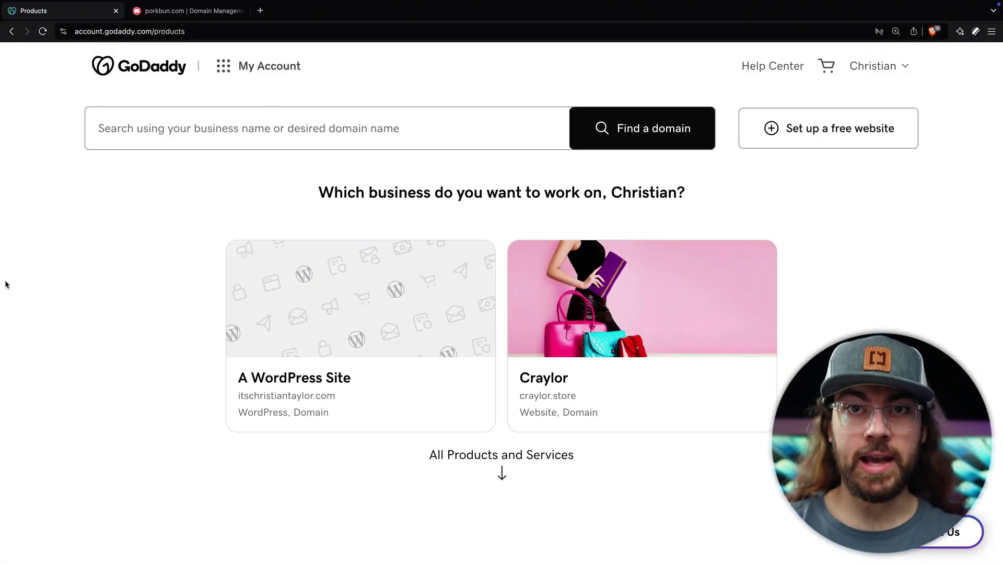
- Open the full domain portfolio from GoDaddy's products page and try selecting and deselecting each domain individually
scroll(77, 318, "down", 5)
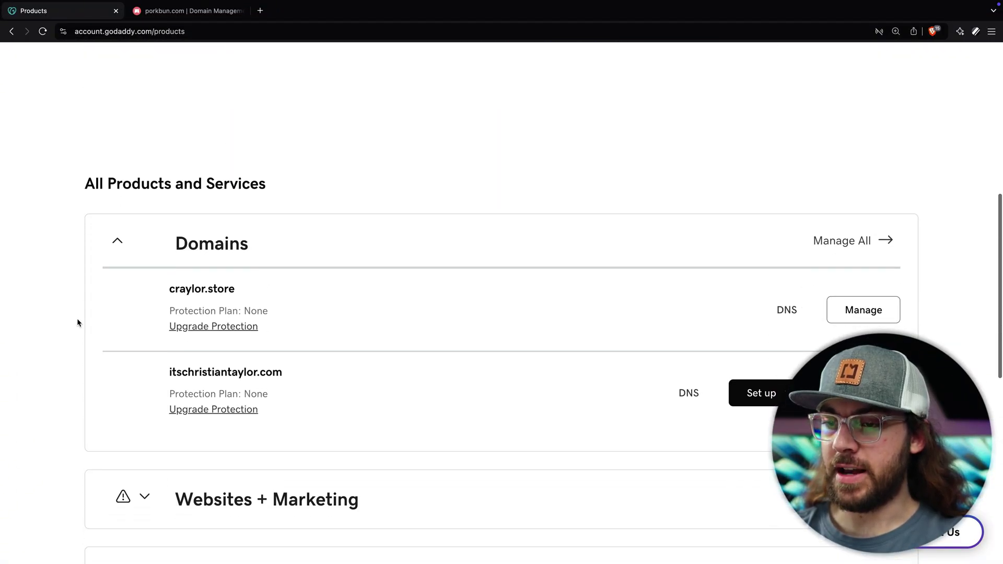
left_click(840, 241)
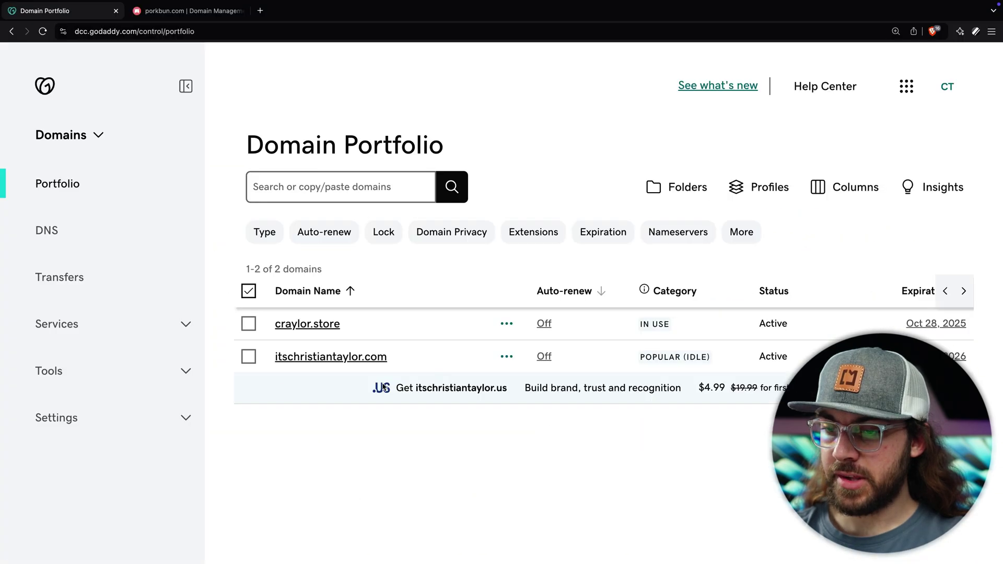
left_click(249, 356)
left_click(248, 357)
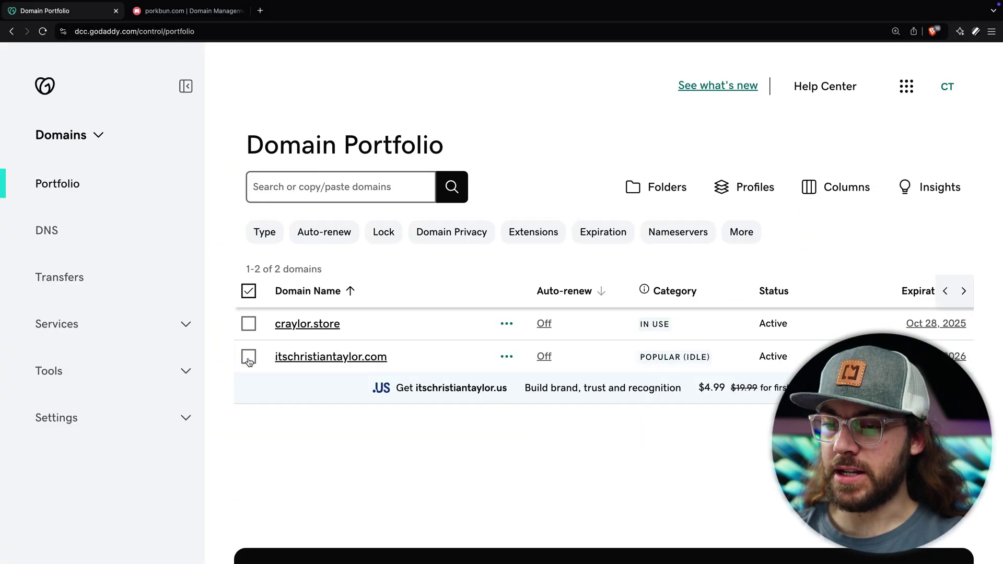
left_click(249, 324)
left_click(249, 324)
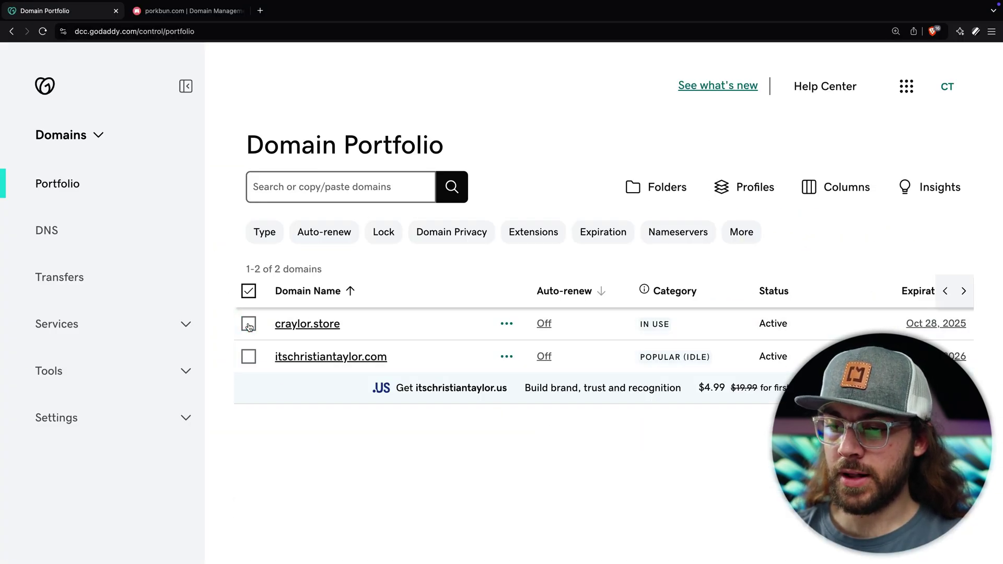
- Select all domains in the portfolio and unlock them, agreeing to the unlock notice
left_click(249, 293)
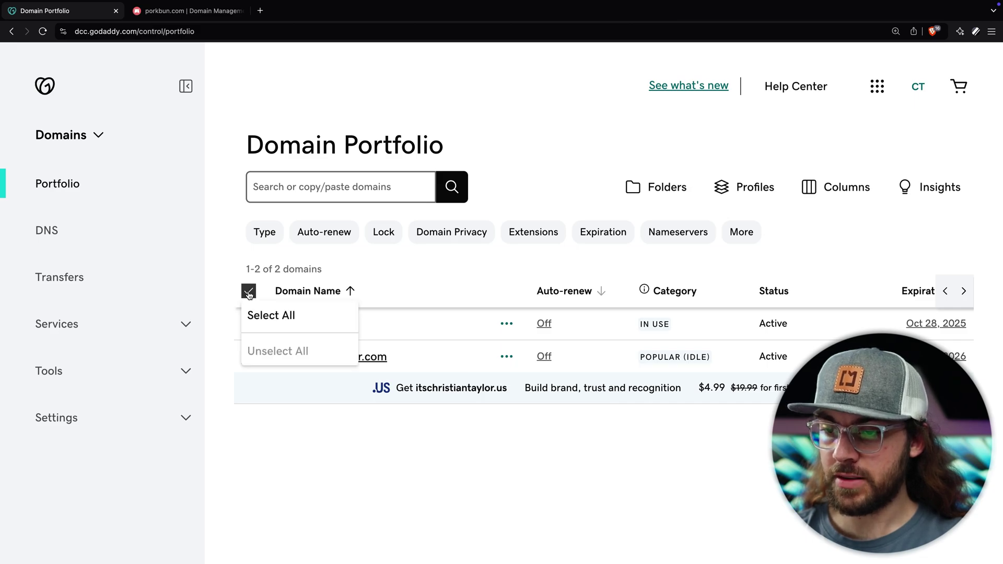
left_click(282, 316)
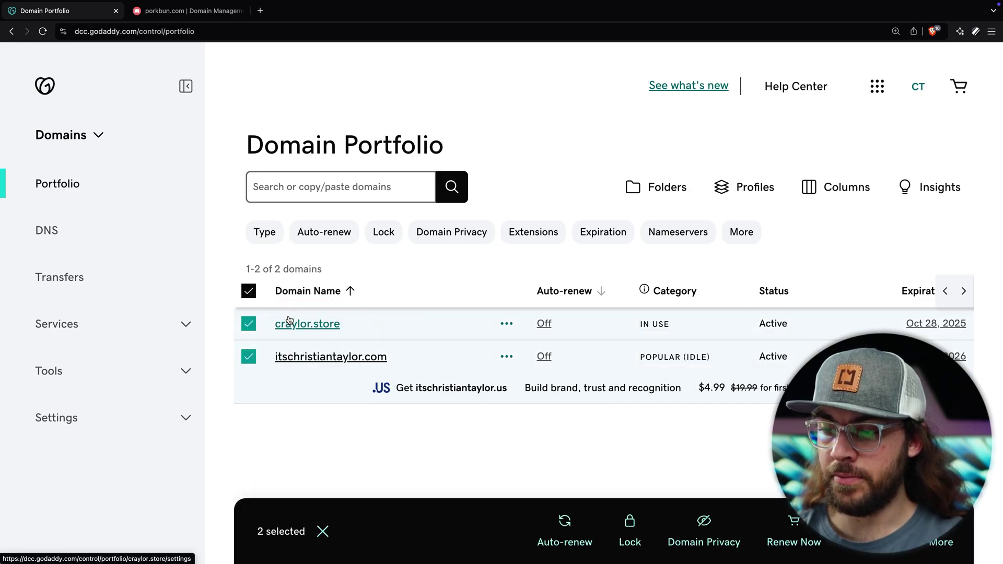
left_click(625, 521)
left_click(640, 489)
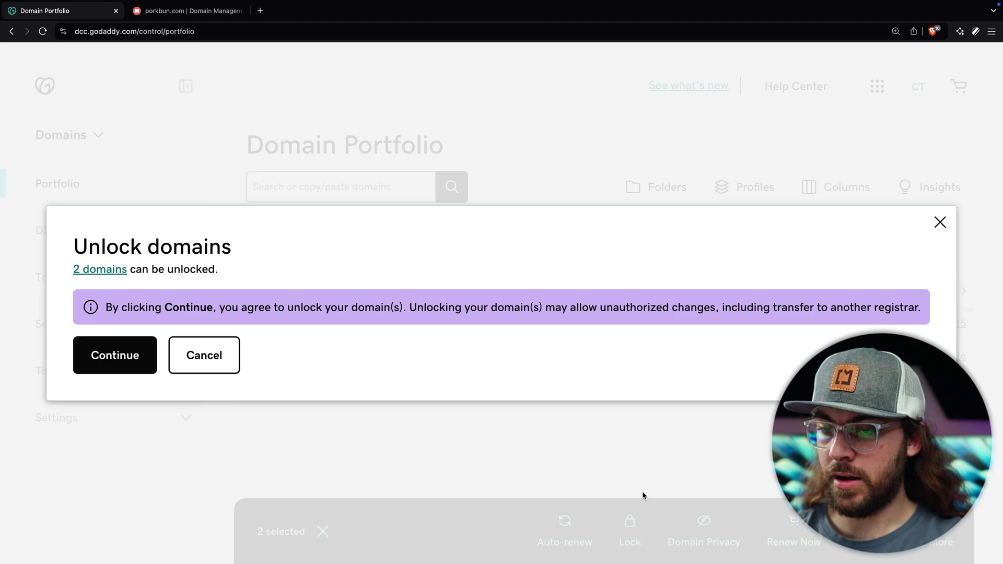
left_click(133, 358)
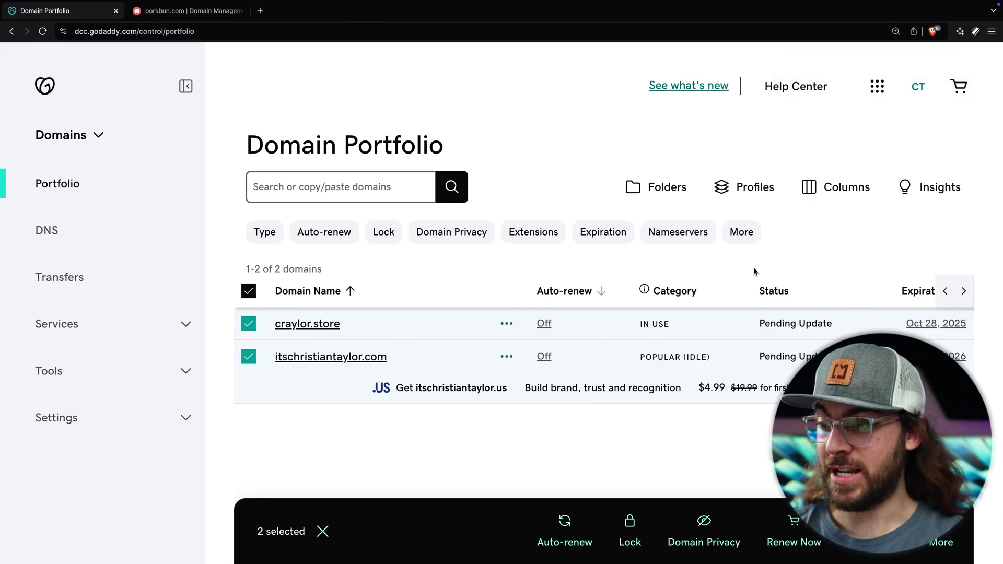
- Reload the portfolio, select all domains again and change their domain privacy to off
key("super+r")
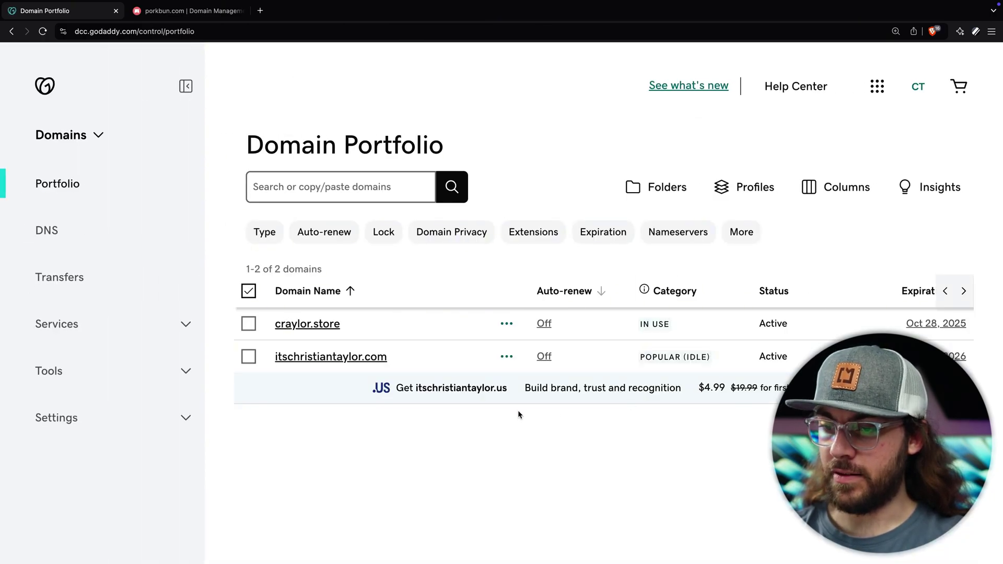
left_click(249, 291)
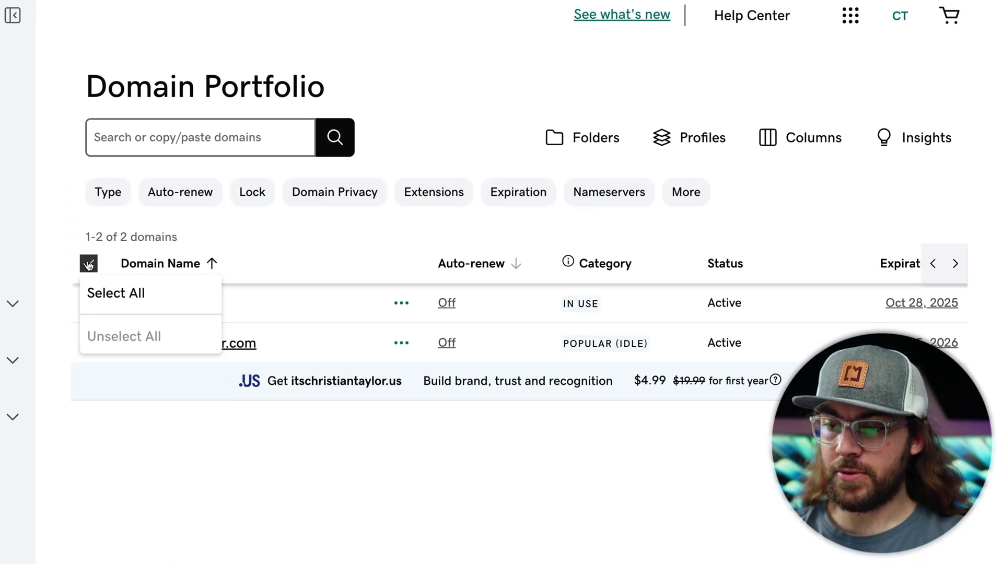
left_click(135, 296)
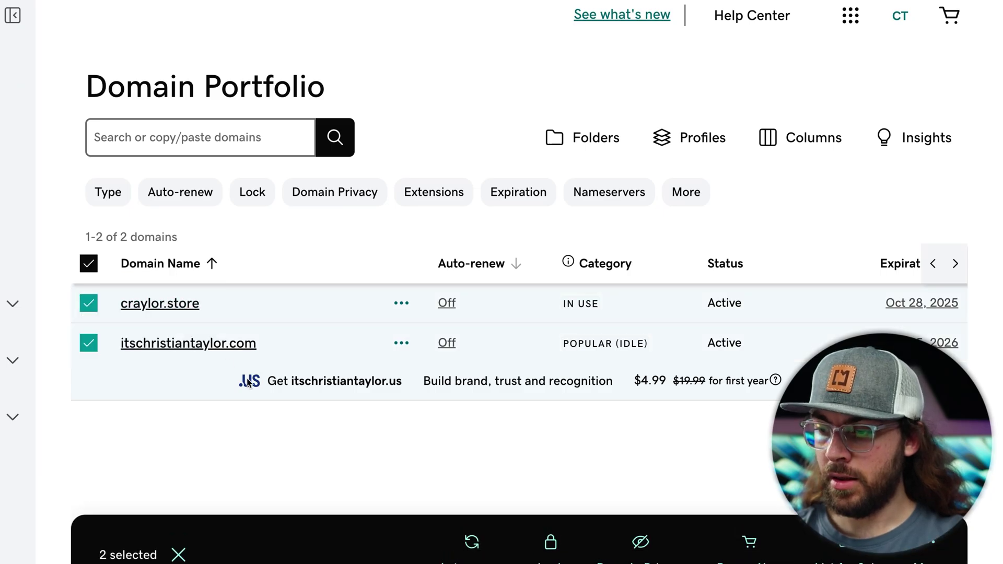
left_click(705, 523)
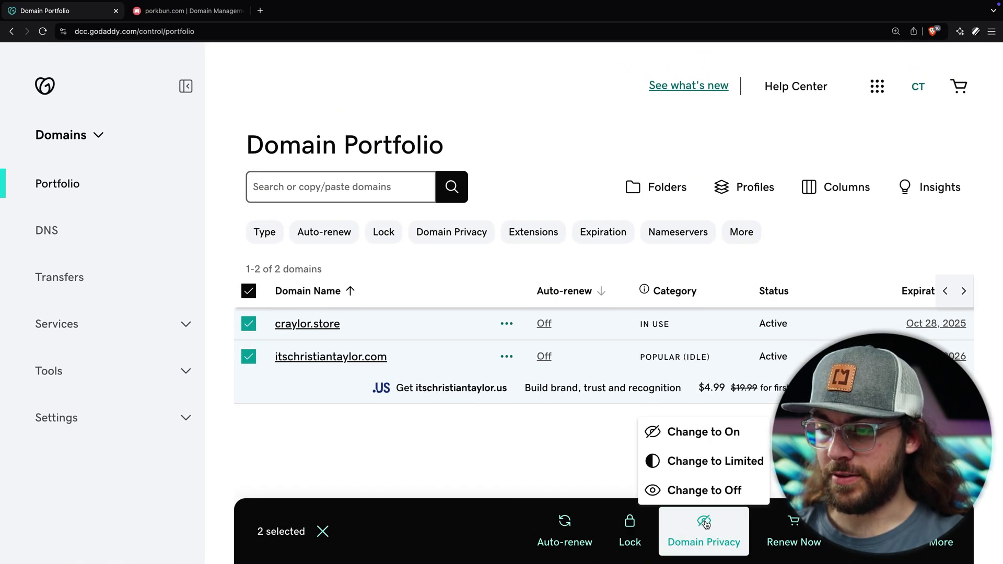
left_click(732, 492)
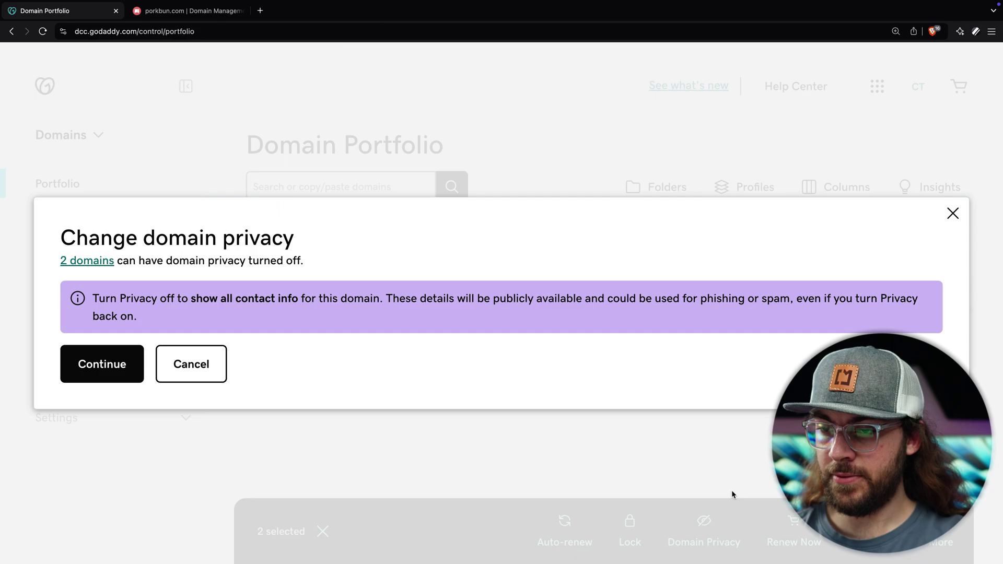
left_click(118, 373)
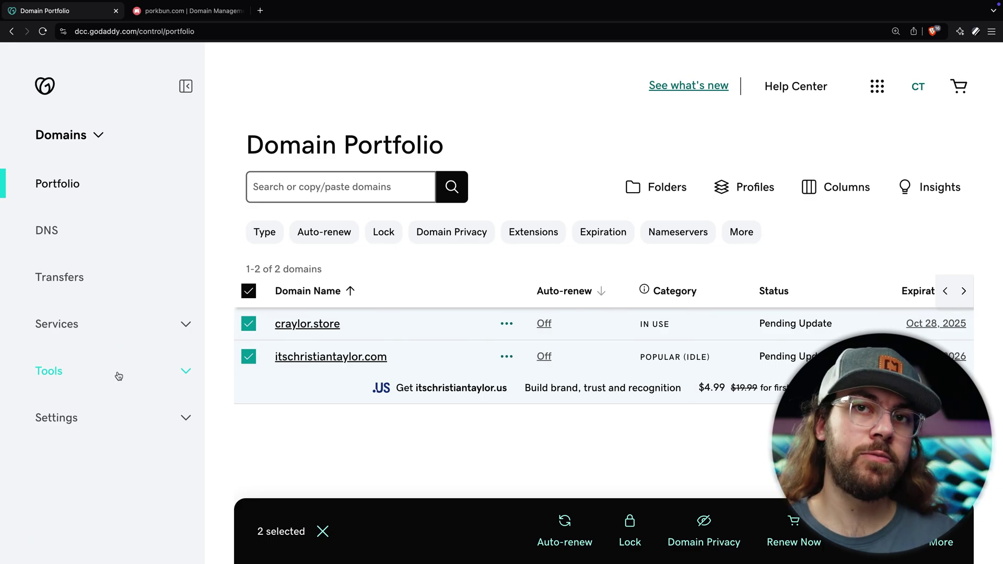
- Edit the portfolio's columns to hide every optional one, including Auto-renew, Category, Status, Lock, Nameservers, Protection Plan and Use My Domain, and save
left_click(249, 291)
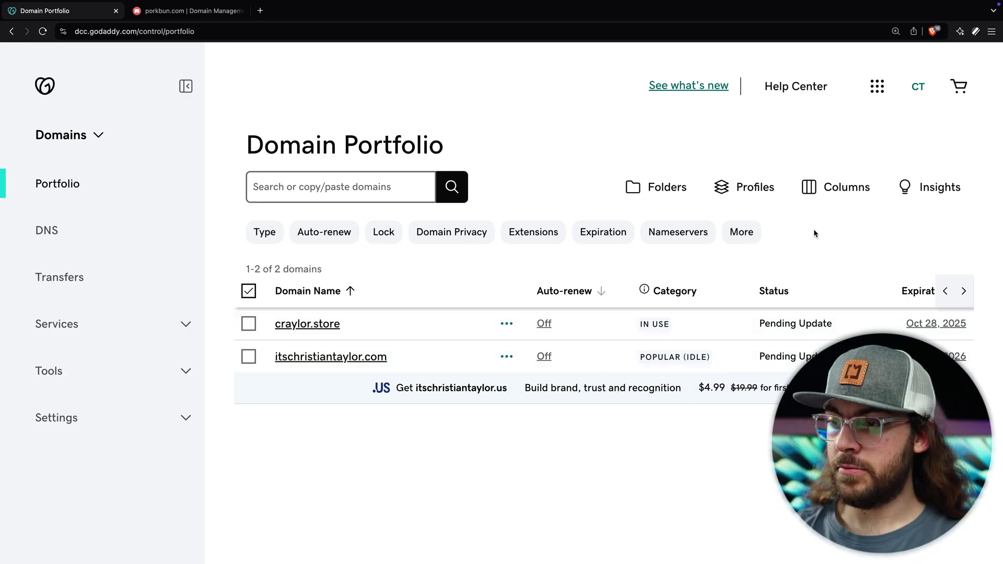
left_click(818, 193)
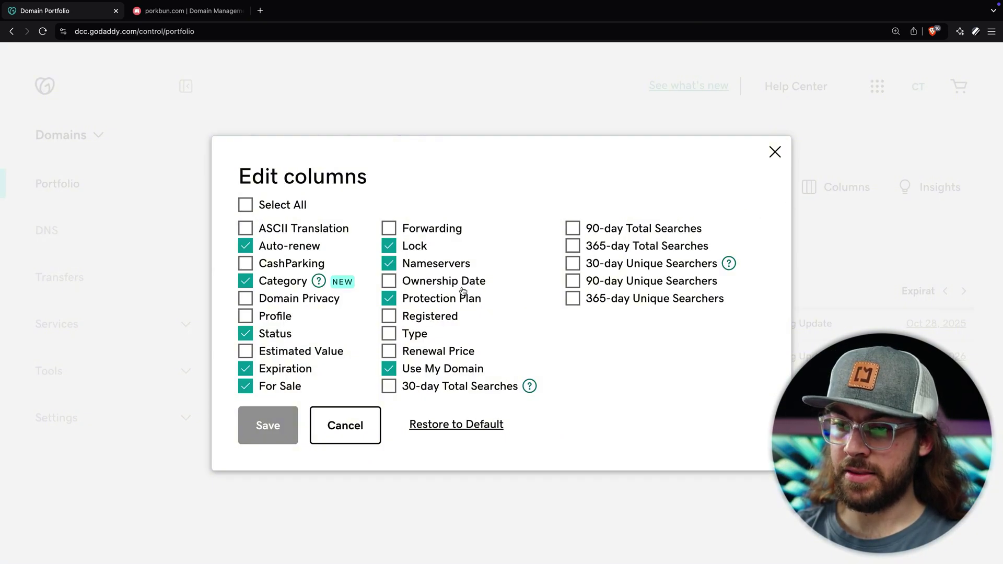
left_click(389, 298)
left_click(388, 263)
left_click(389, 246)
left_click(389, 369)
left_click(245, 246)
left_click(245, 281)
left_click(246, 334)
left_click(267, 425)
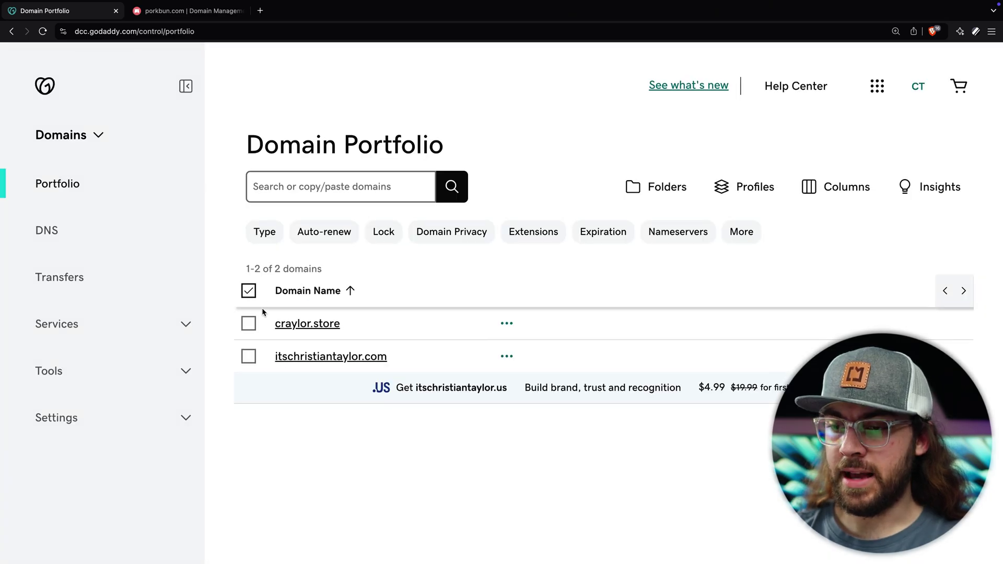
- Select all domains and export them as a CSV with only the columns in view and the authorization codes included
left_click(248, 290)
left_click(268, 315)
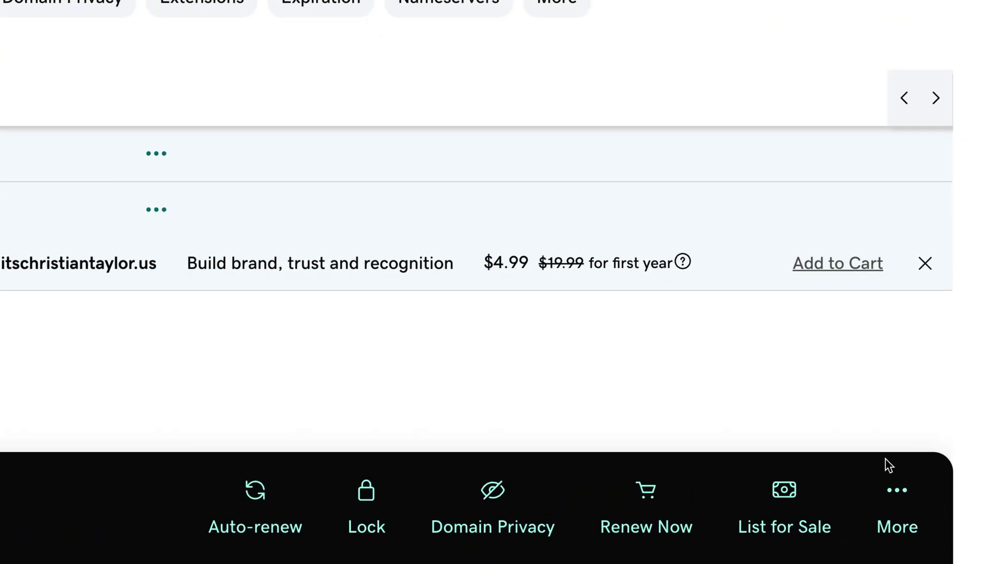
left_click(960, 508)
scroll(865, 402, "down", 5)
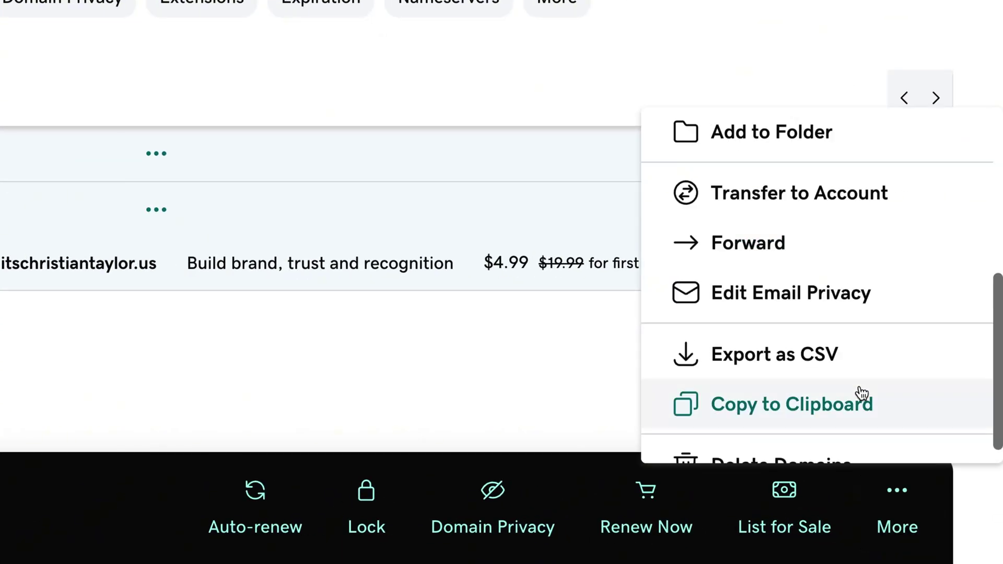
left_click(827, 367)
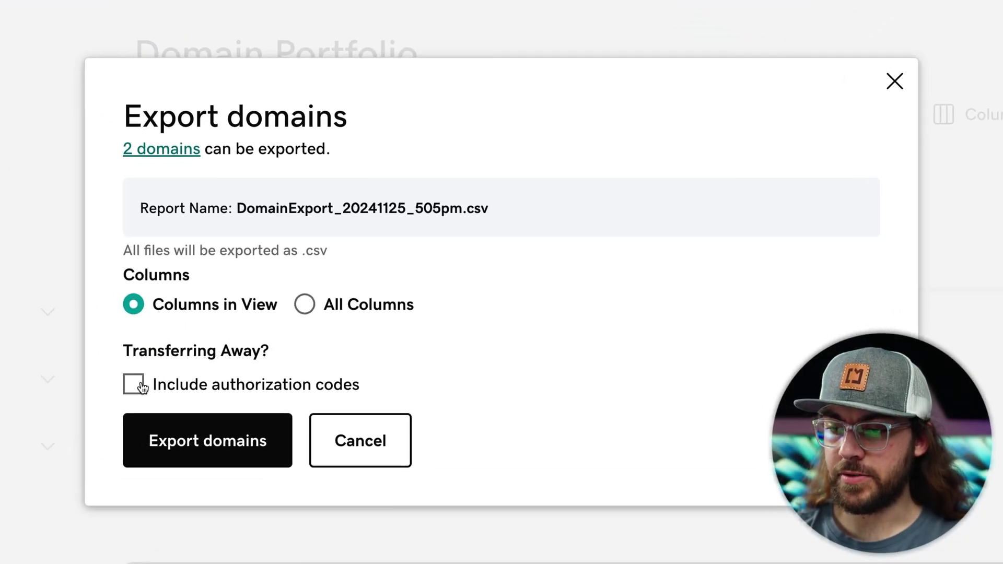
left_click(253, 435)
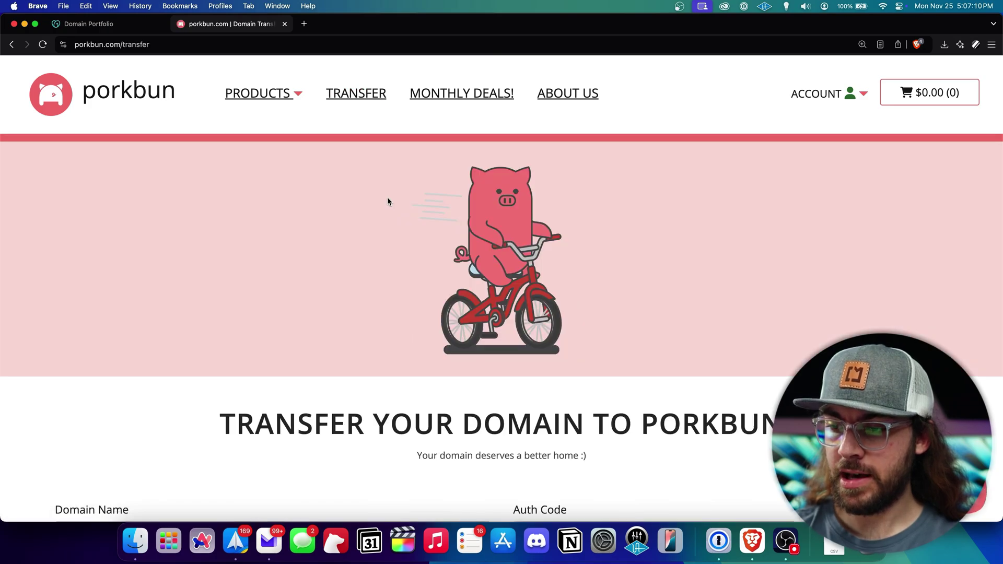
- Show the bulk entry form on Porkbun's domain transfer page
scroll(387, 199, "down", 5)
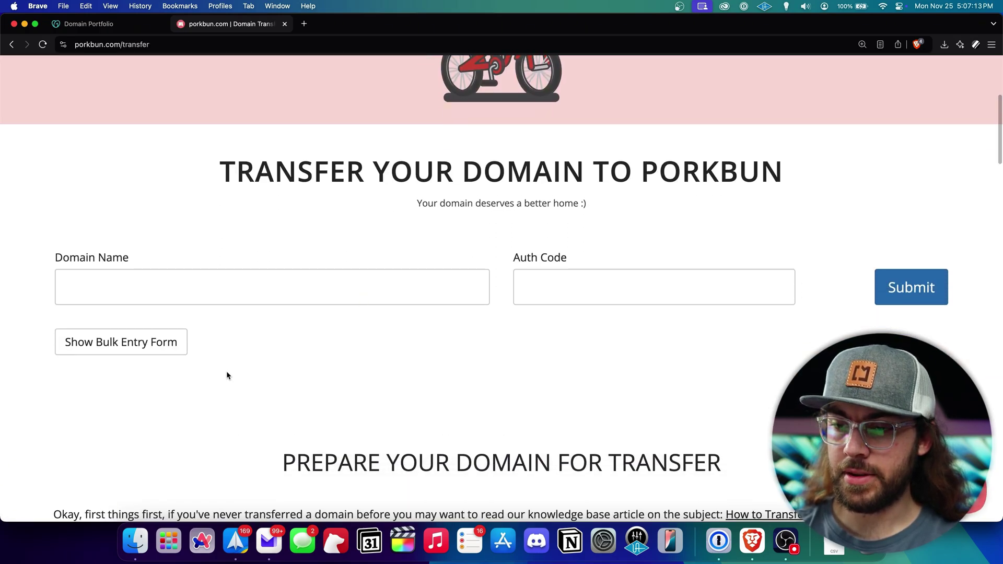
left_click(176, 345)
scroll(177, 348, "down", 2)
- Preview the exported CSV in Finder and copy both domain names with their authorization codes into Porkbun's bulk entry form
left_click(135, 541)
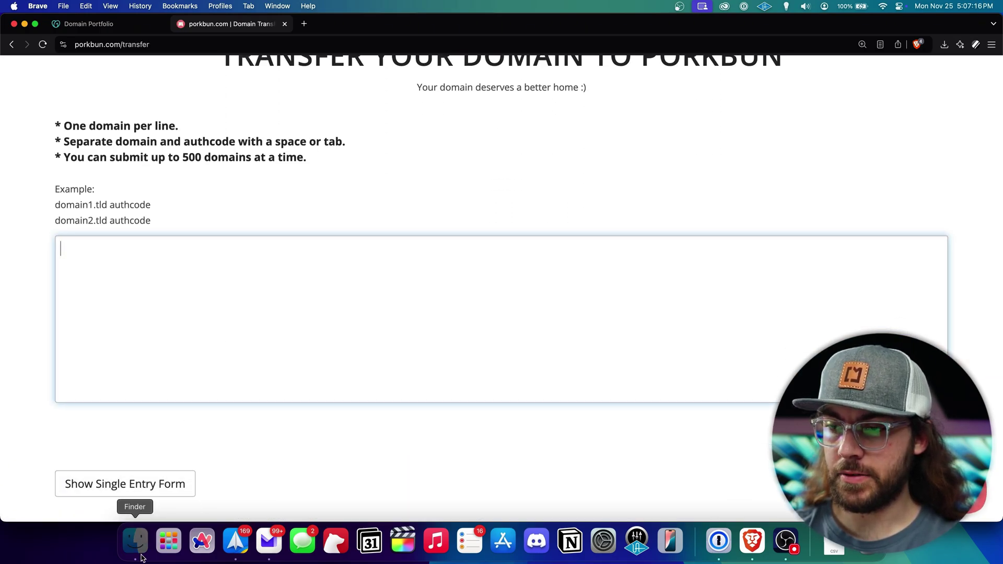
left_click(445, 134)
key("space")
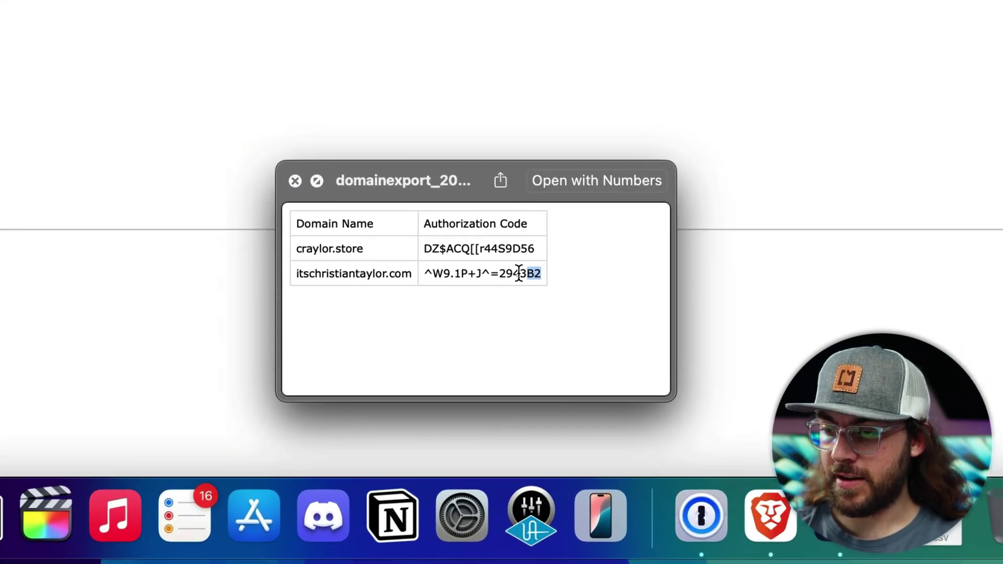
left_click_drag(519, 273, 292, 249)
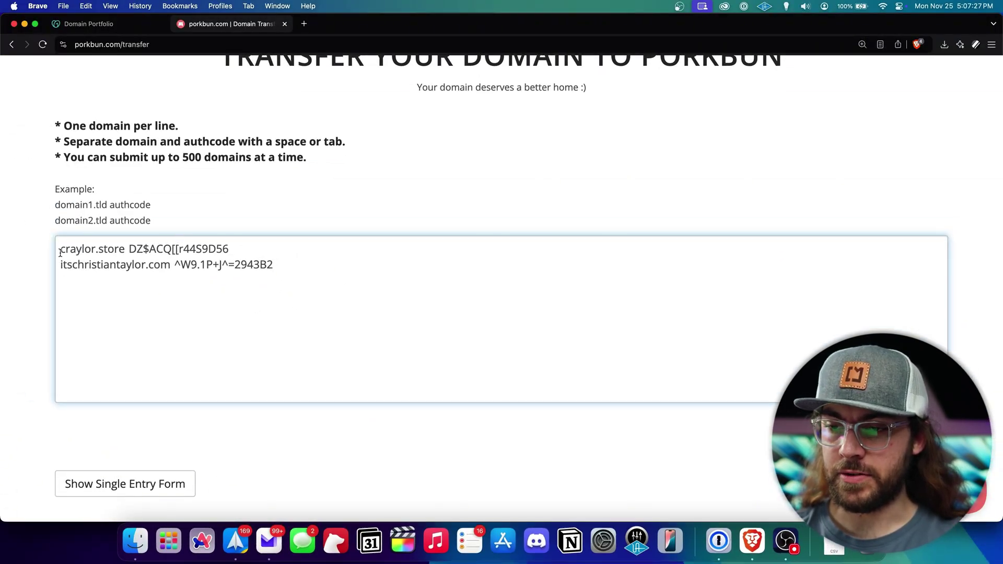
- Check that each line in the bulk entry form holds a domain name followed by a space and its authorization code
left_click_drag(58, 251, 96, 251)
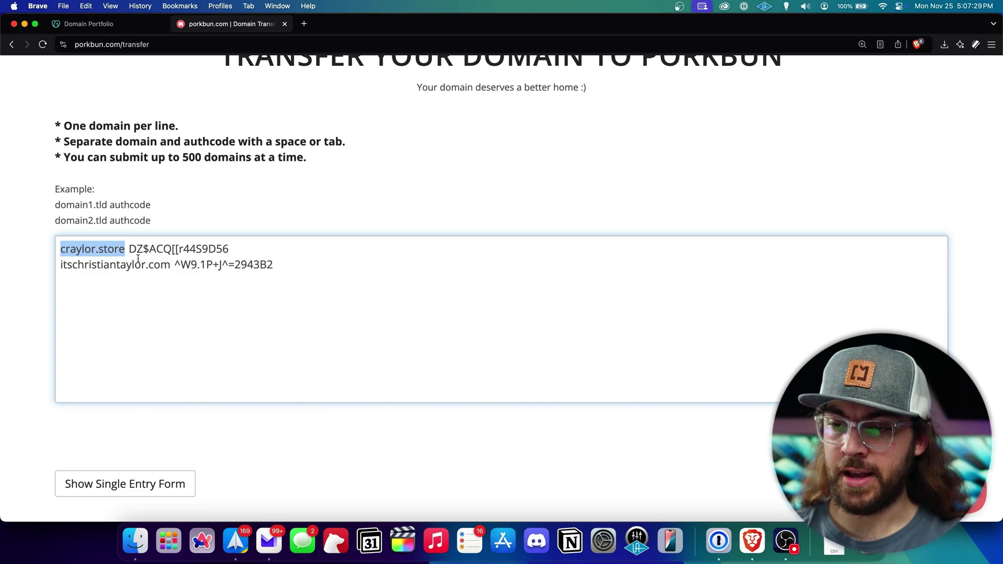
key("Right")
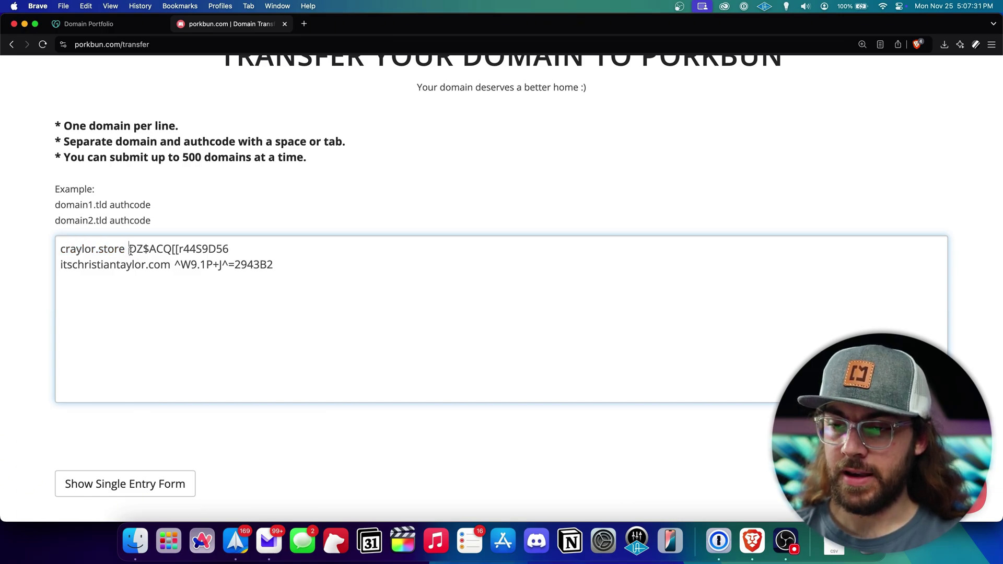
left_click_drag(149, 250, 267, 253)
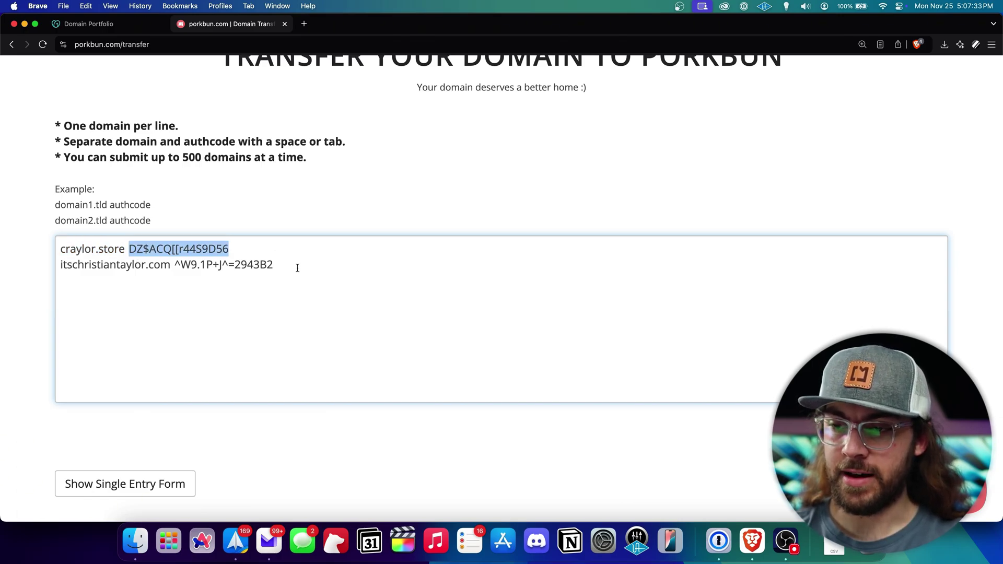
left_click(292, 243)
left_click(187, 299)
scroll(187, 300, "down", 2)
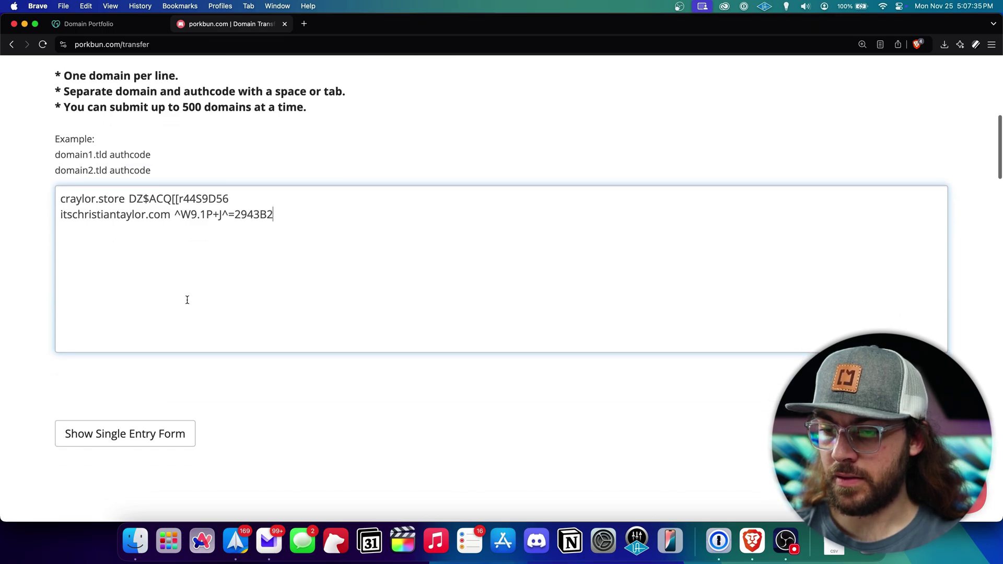
- Submit the bulk list of domains, leave both additional options unticked, and add the transfers to the cart, accepting the DNS warning
scroll(575, 335, "down", 2)
left_click(884, 320)
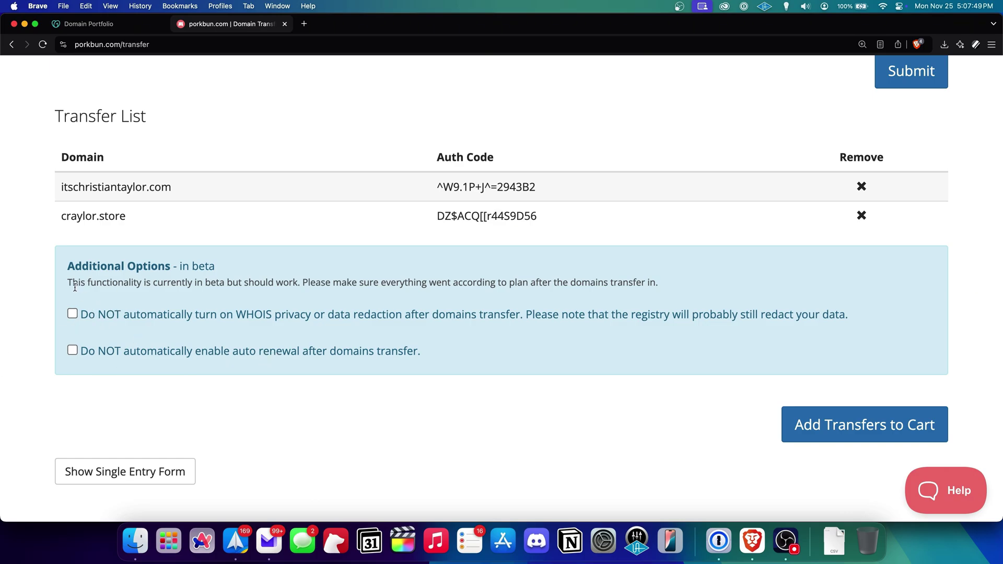
scroll(83, 290, "down", 2)
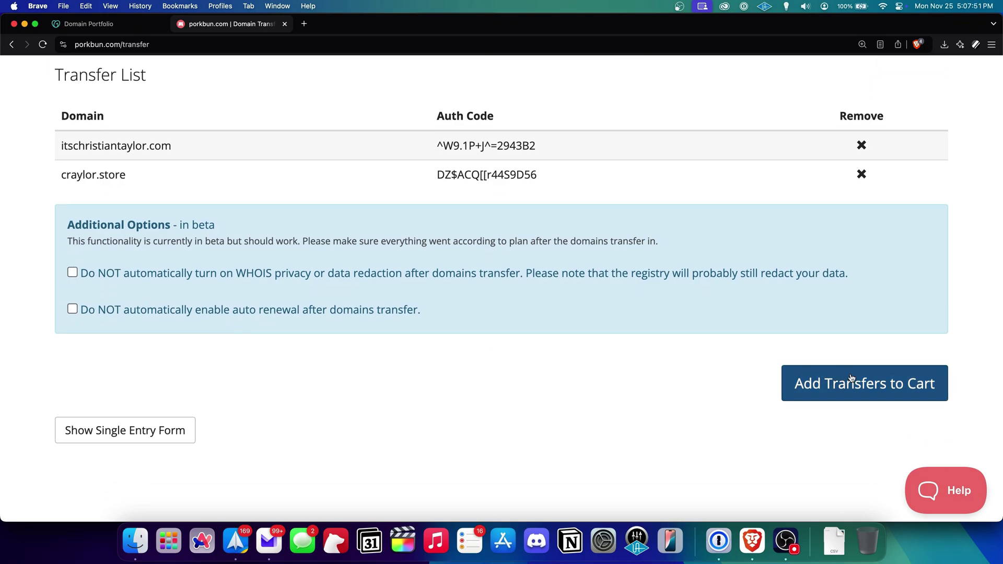
left_click(866, 382)
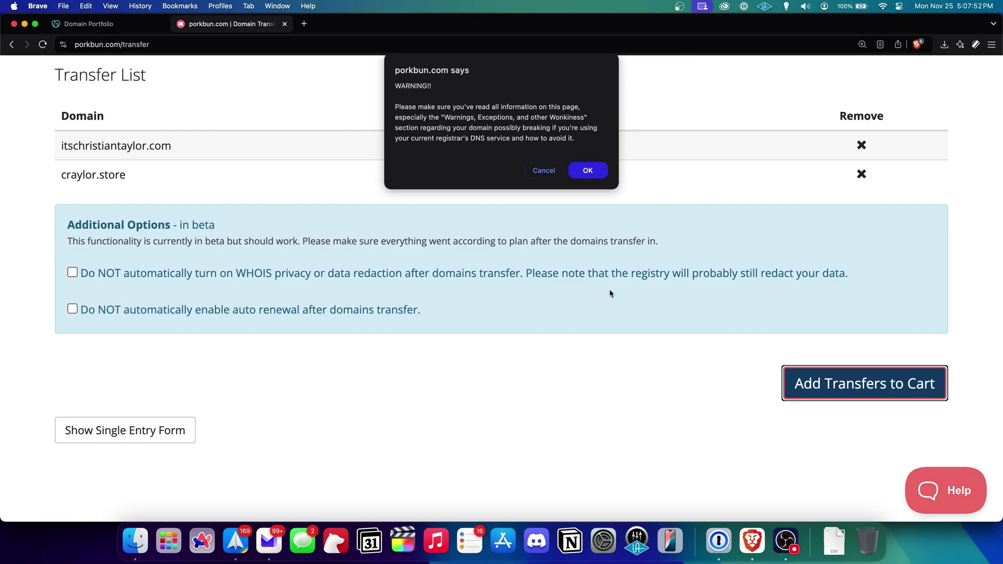
left_click(587, 171)
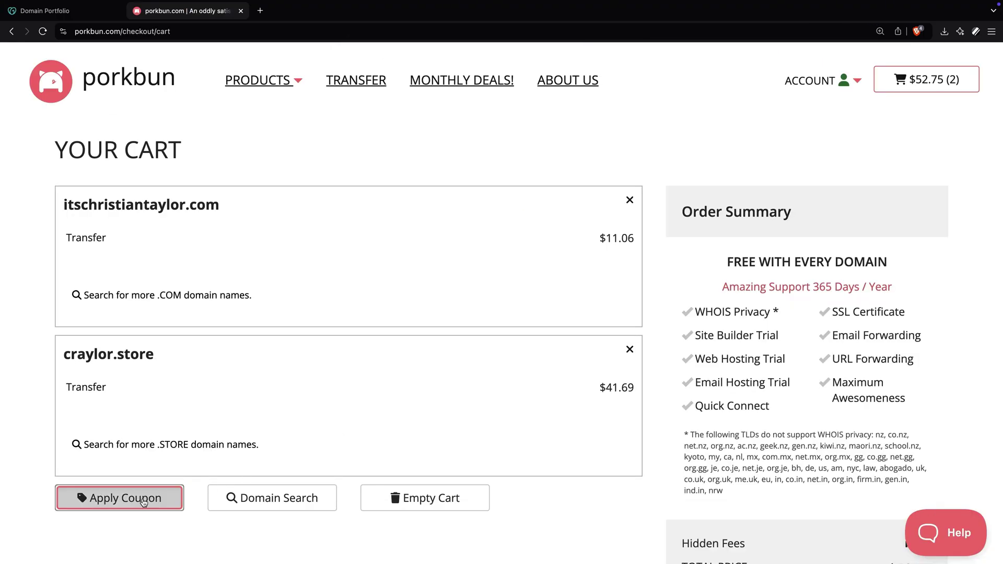
- Apply the coupon code CMTRANSFER to the cart
left_click(144, 502)
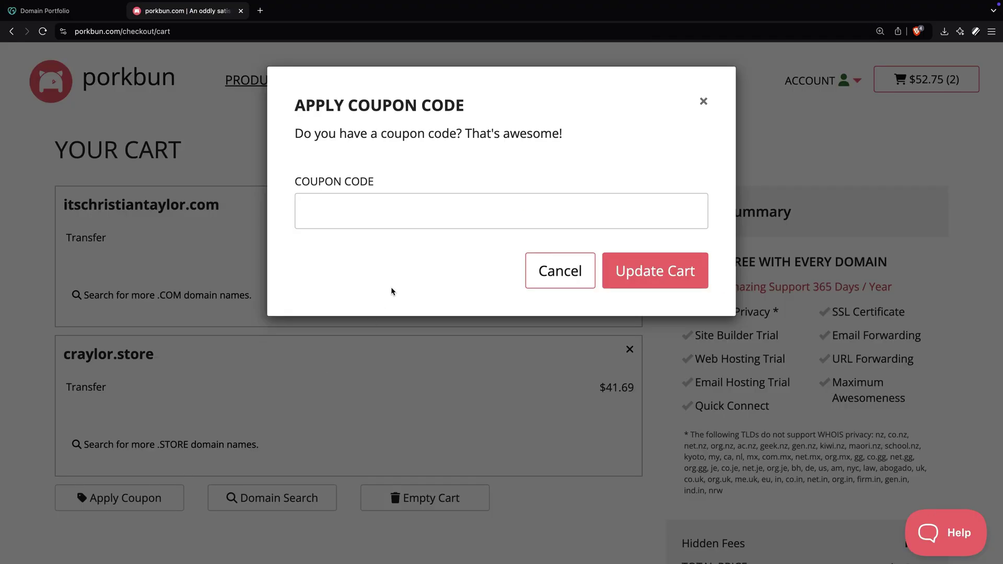
left_click(427, 207)
type("CMTRANSFER")
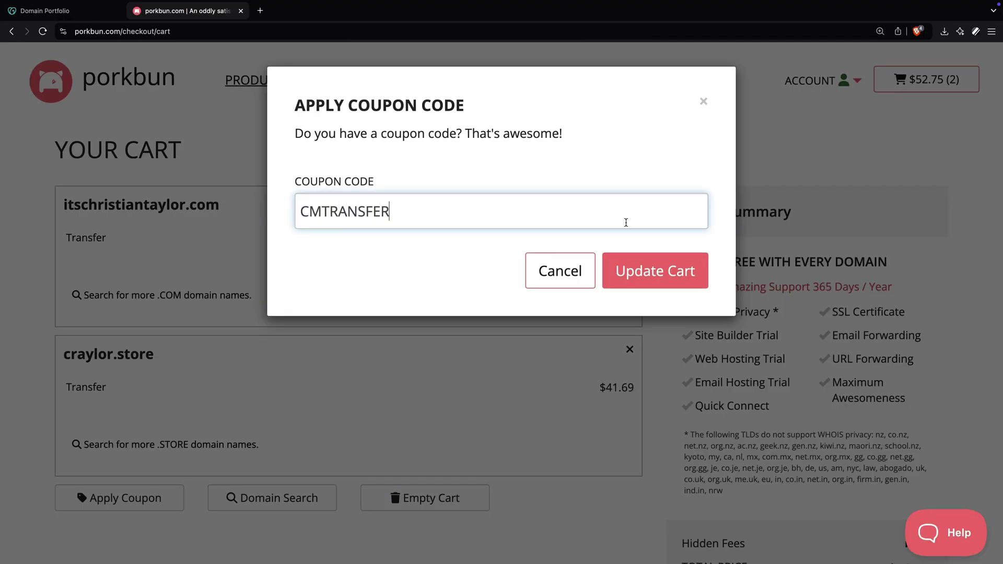
left_click(642, 265)
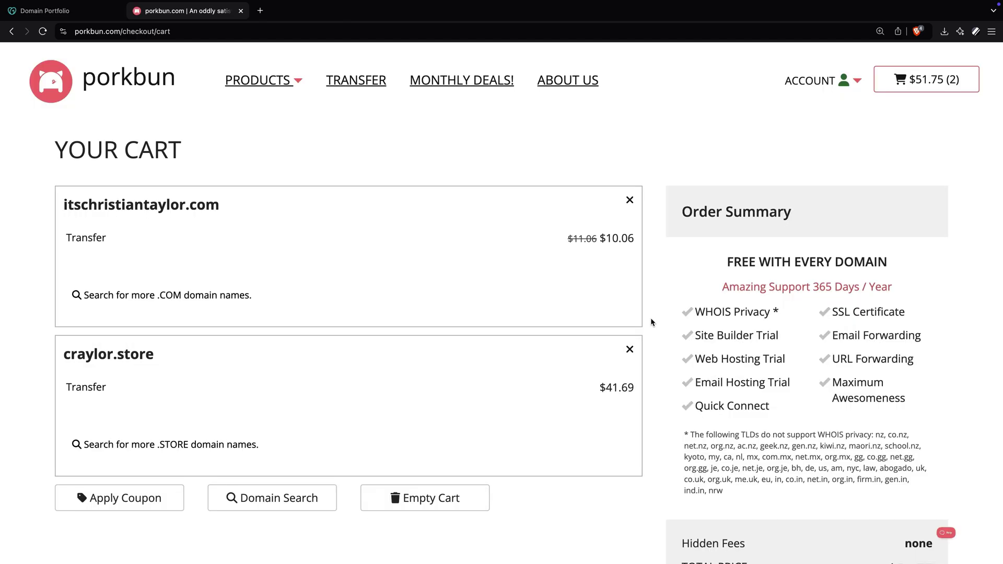
- Check out the cart and place the order for the two domain transfers
scroll(659, 249, "down", 3)
scroll(660, 250, "down", 2)
left_click(777, 478)
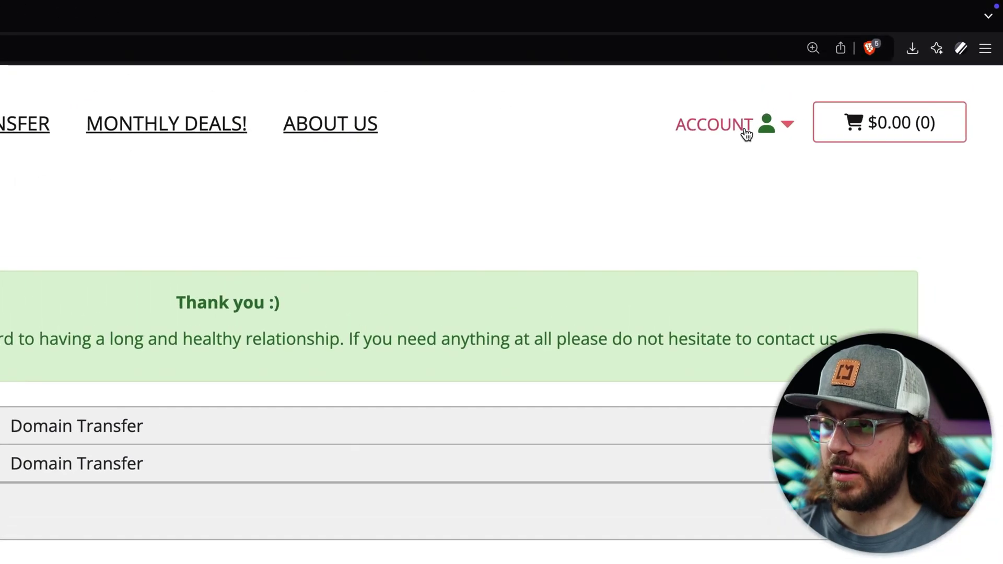
- Go to the account's domain management page and show the status list of the incoming domain transfers
left_click(788, 114)
left_click(743, 234)
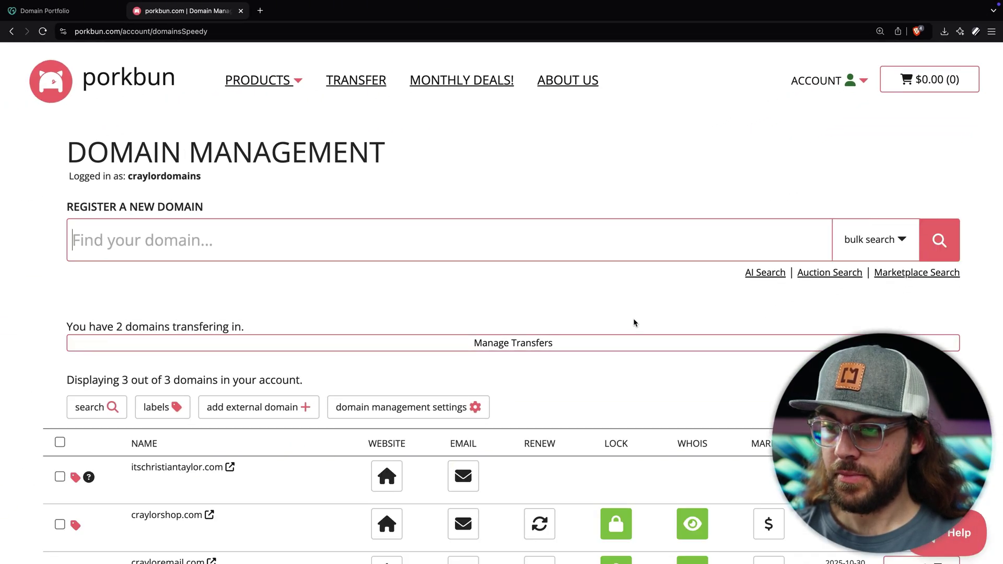
left_click(614, 343)
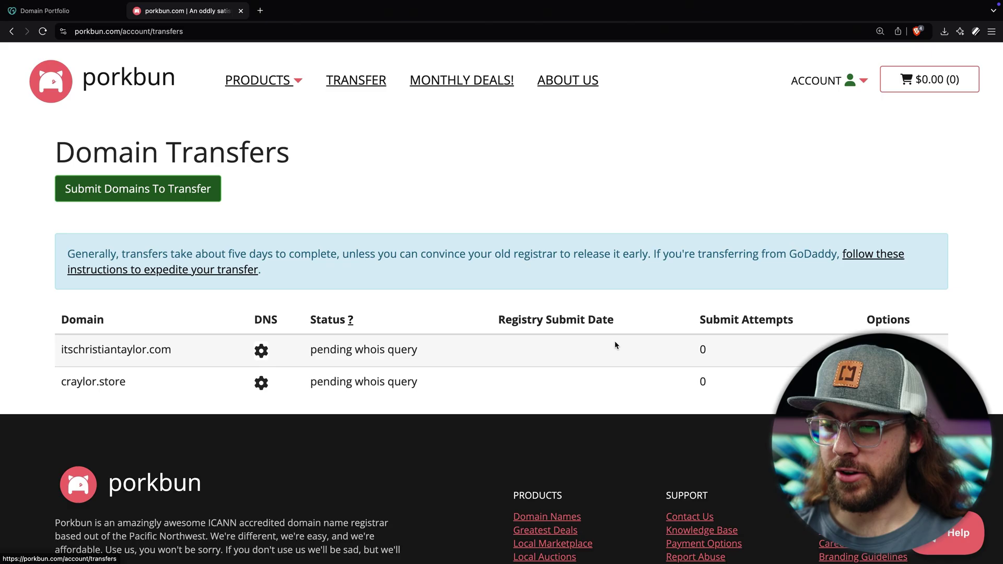